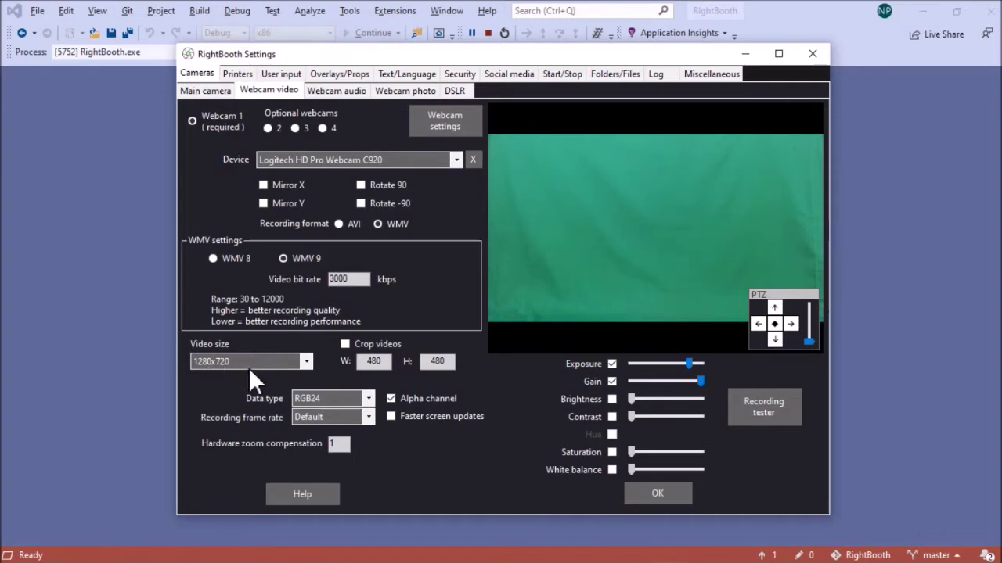
- Review the webcam photo, main camera and webcam video settings
click(406, 92)
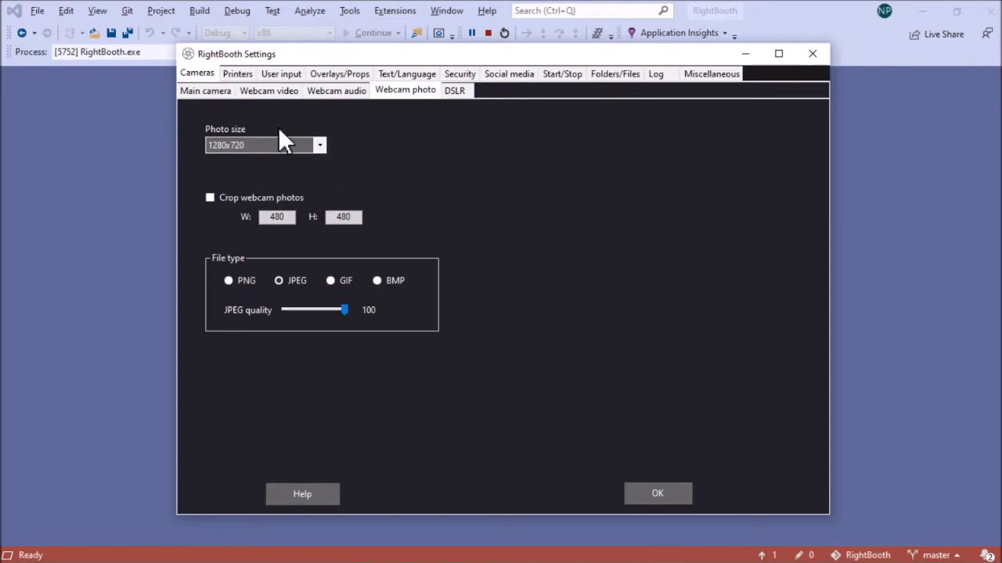
click(216, 91)
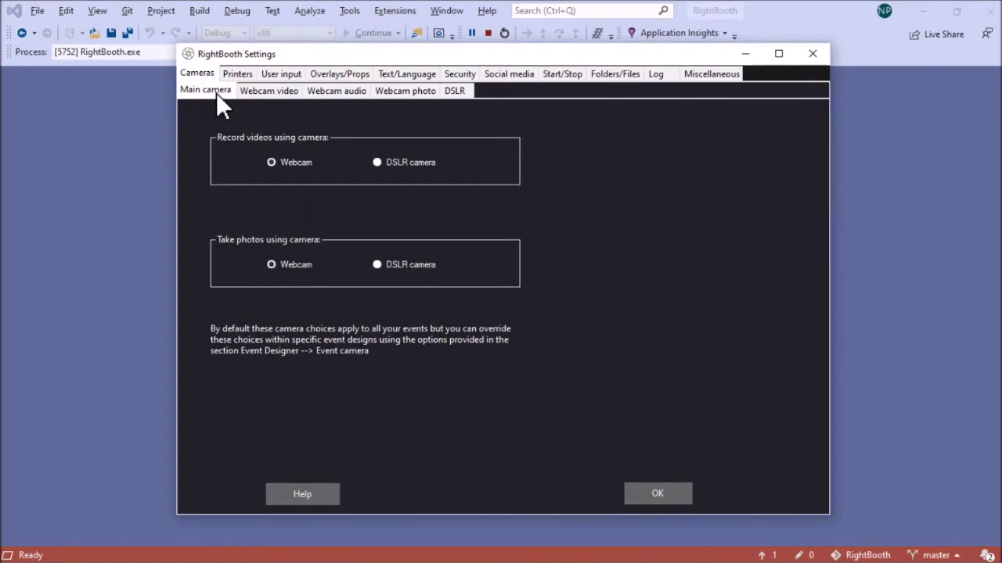
click(245, 91)
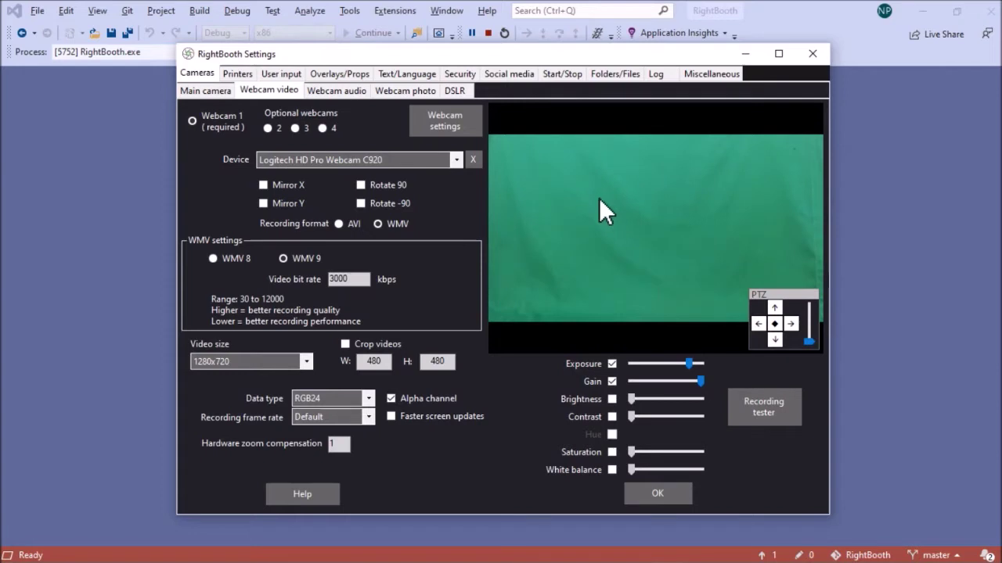
- Open the green screen setup and capture a reference image of the background material for webcam video recordings
click(348, 73)
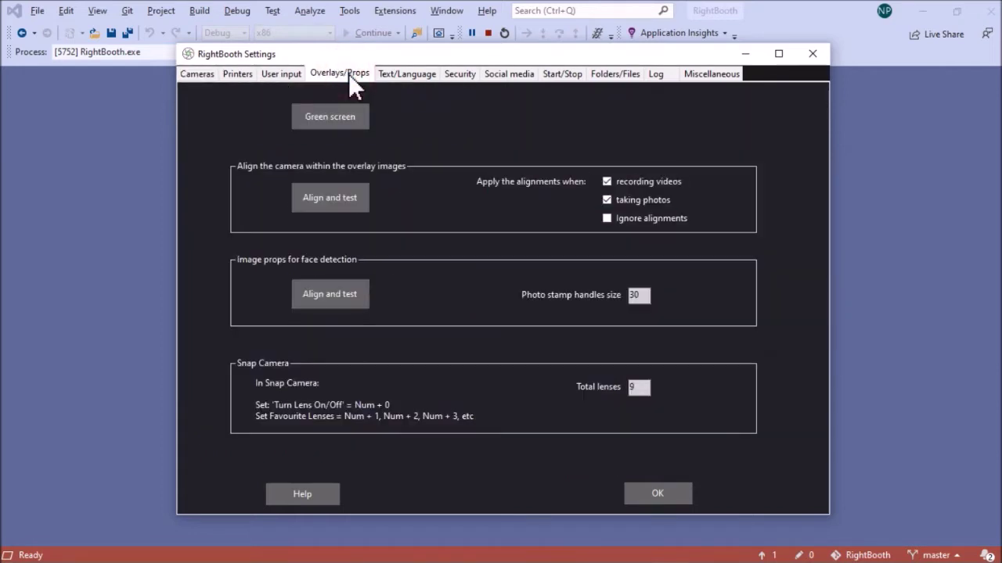
click(351, 118)
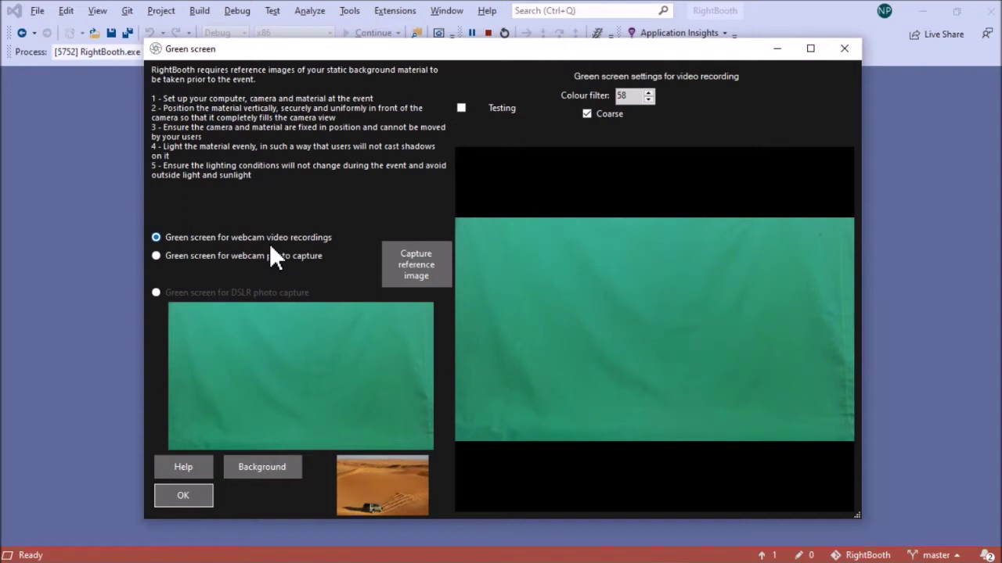
click(421, 264)
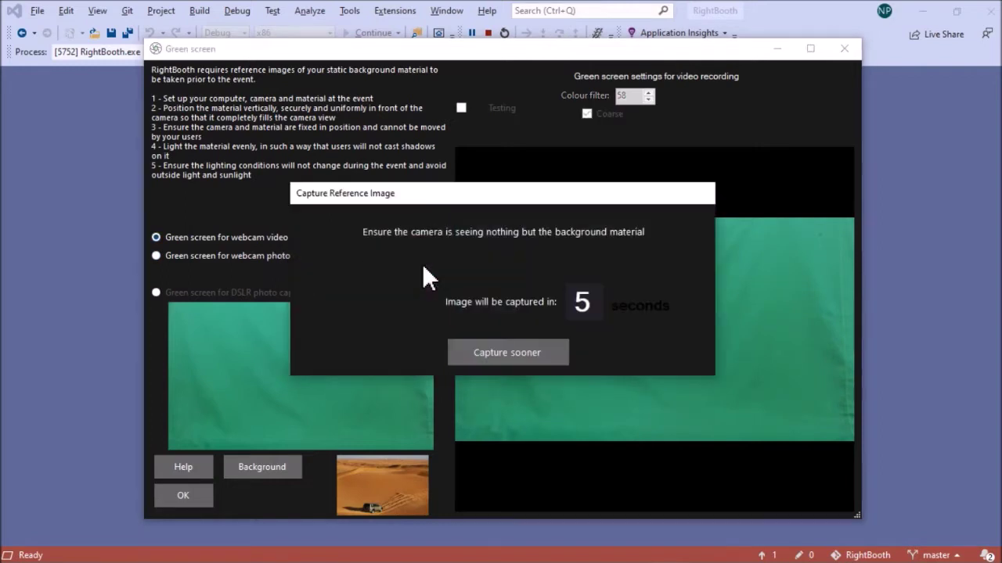
click(541, 352)
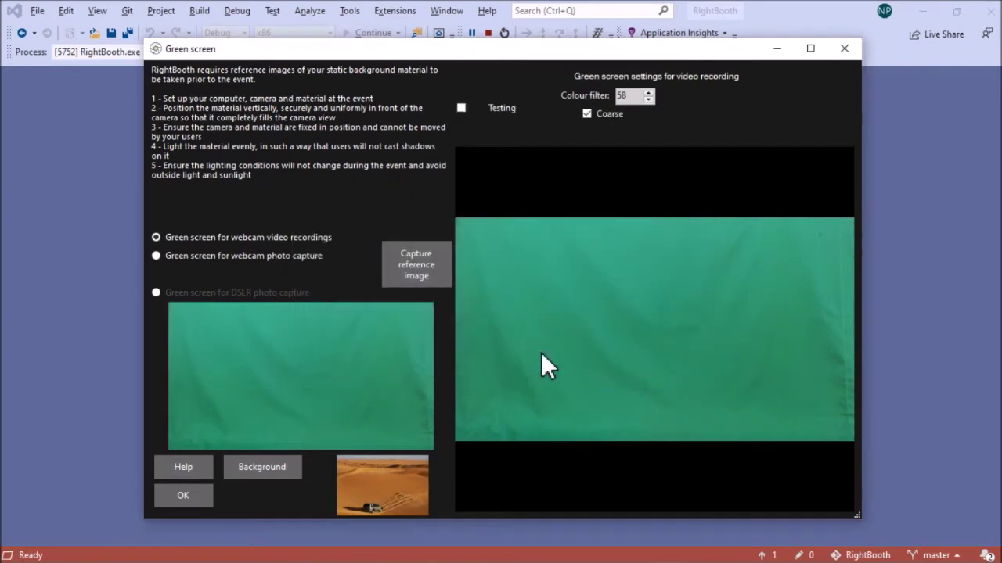
- Capture a reference image of the background material for webcam photo capture
click(265, 260)
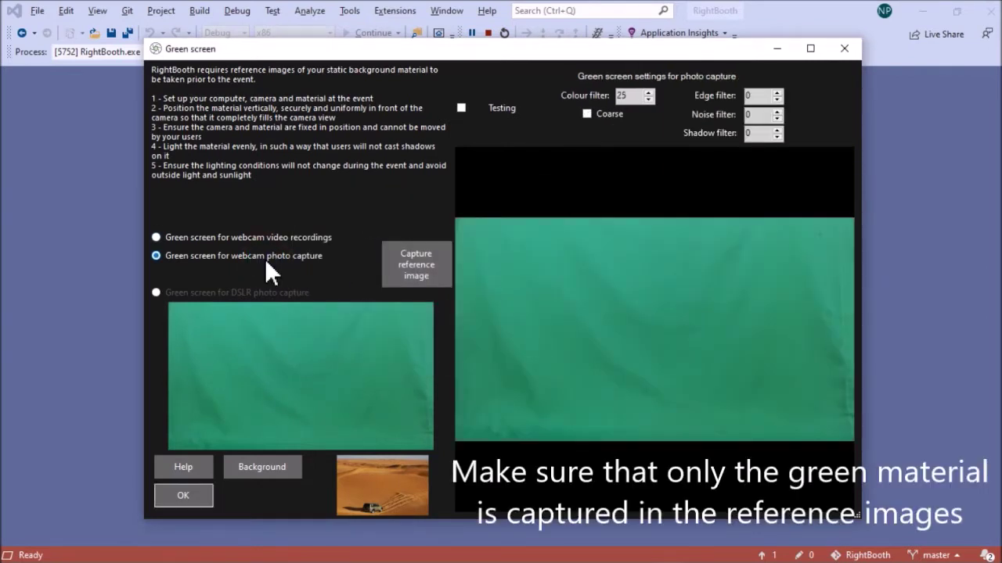
click(433, 272)
click(523, 360)
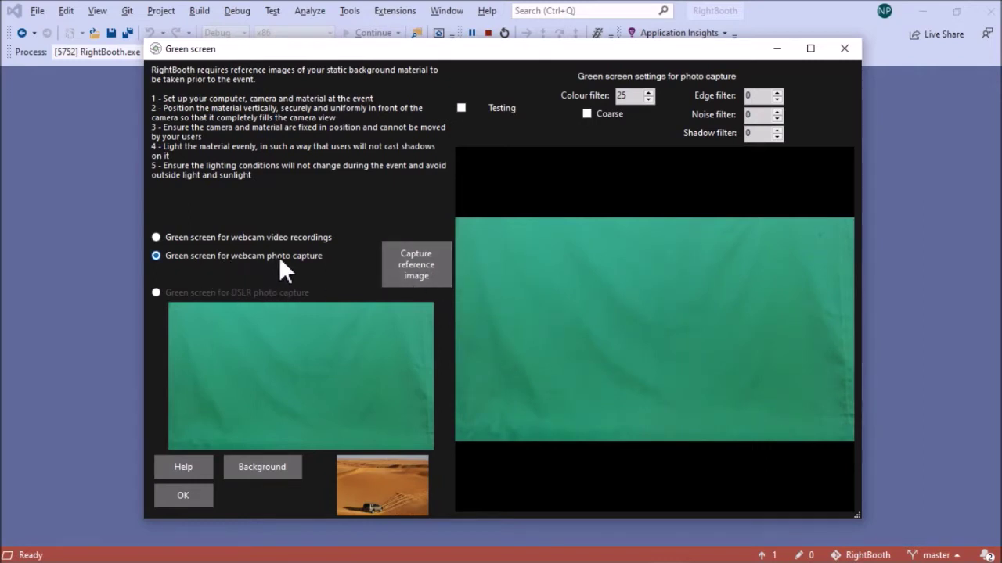
- Turn on green screen testing for webcam photo capture and use the snowy mountains image as the test background
click(502, 108)
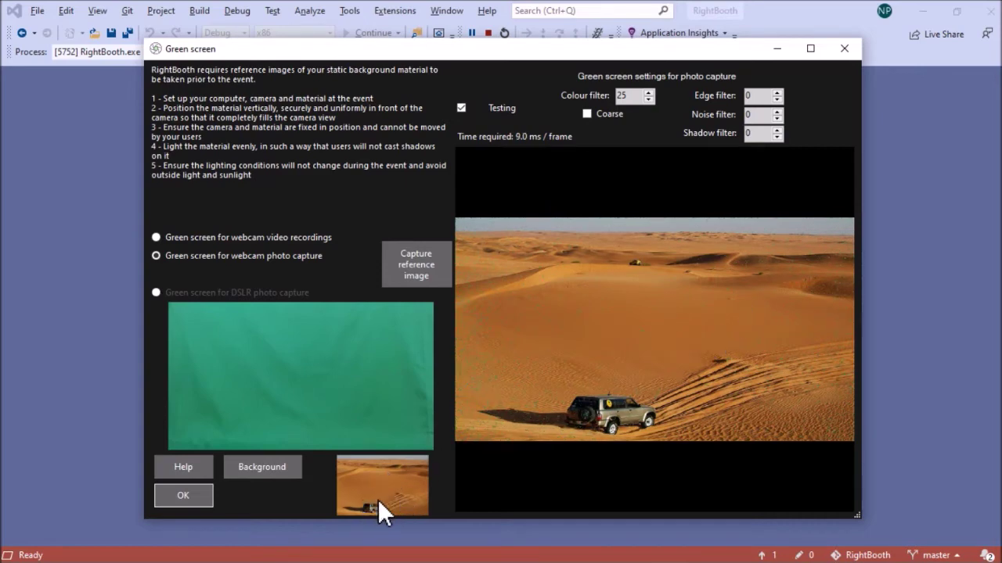
click(275, 467)
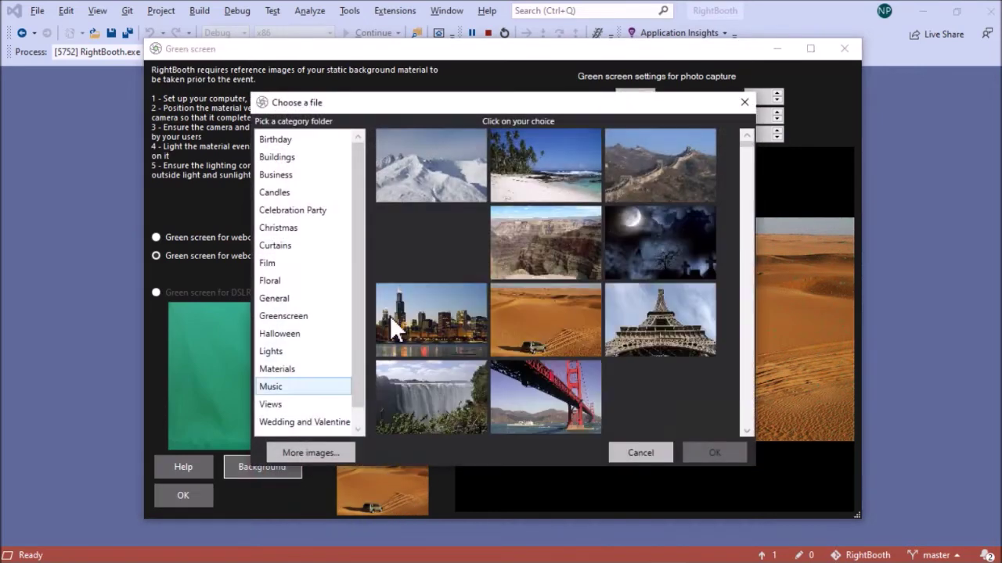
click(710, 452)
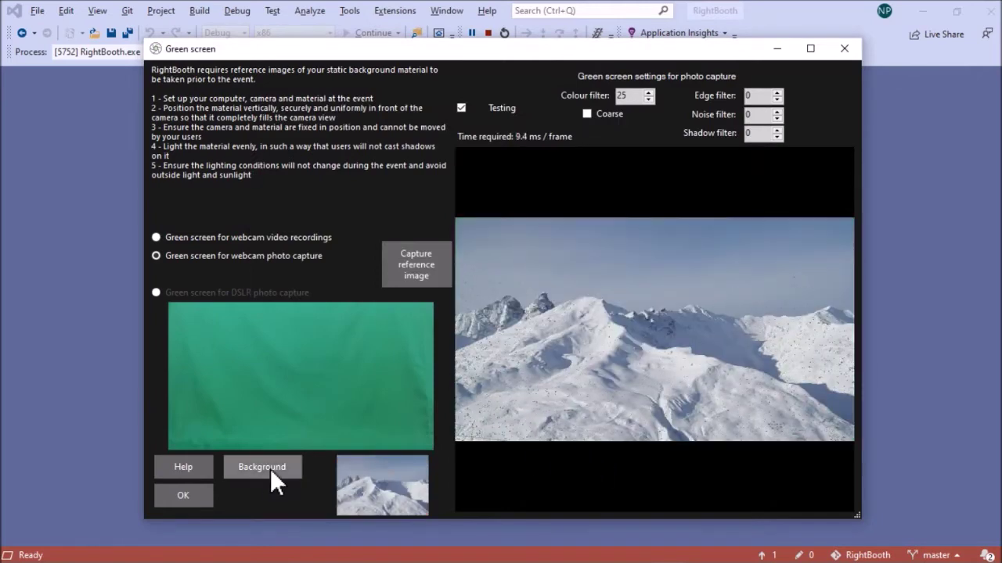
- Change the green screen test background to the desert dunes image with the car
click(263, 468)
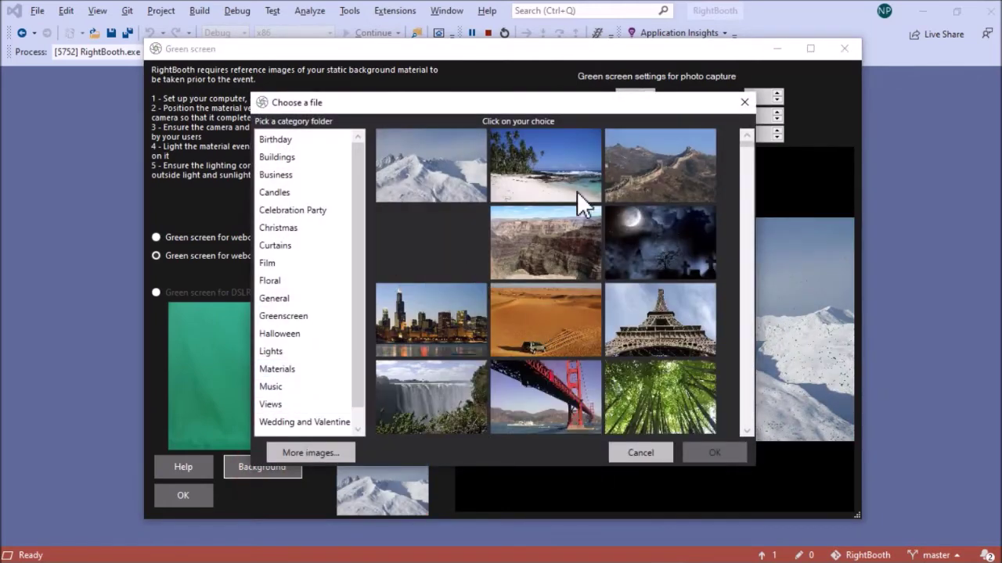
click(549, 324)
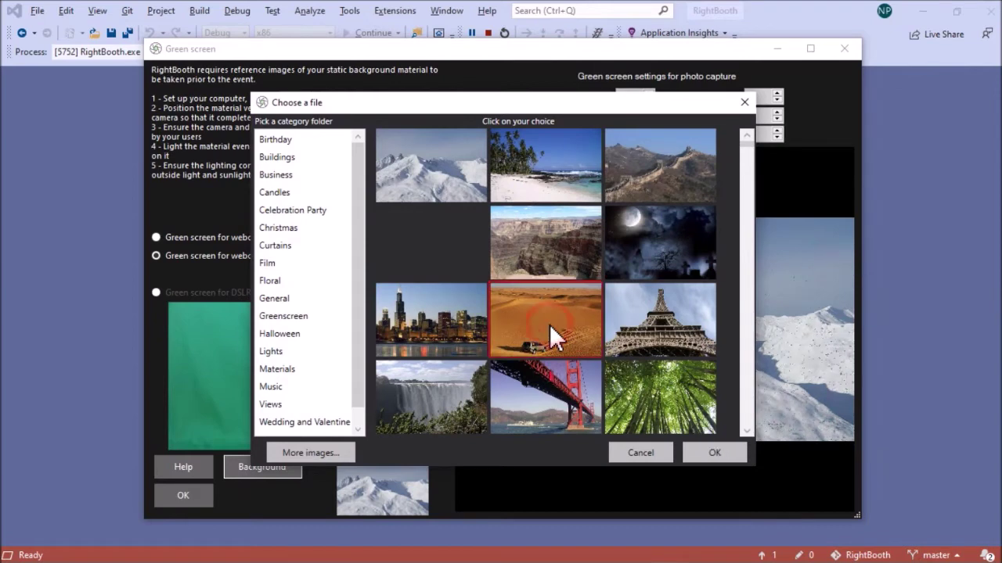
click(714, 453)
click(316, 445)
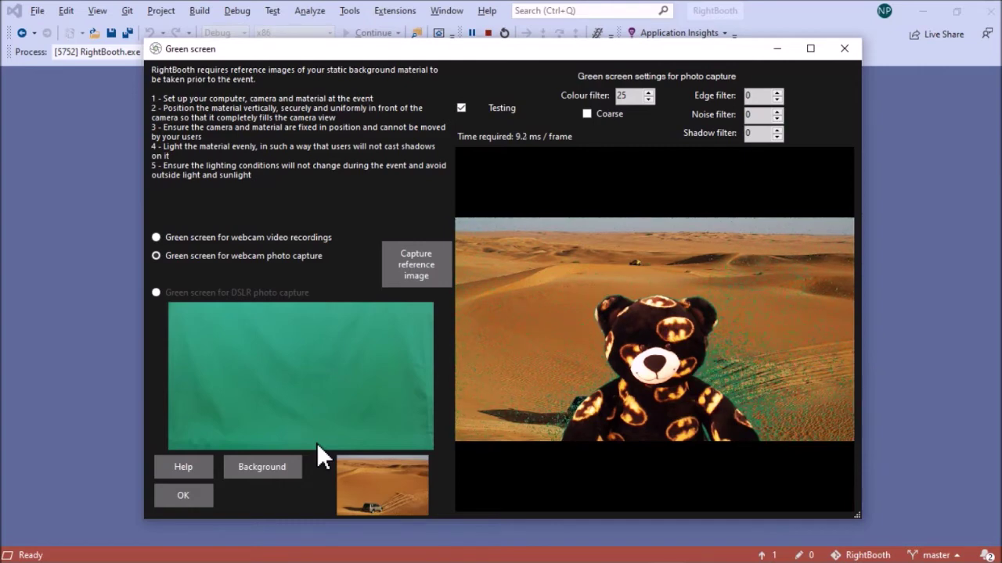
- Raise the photo capture colour filter gradually to 45 while testing the green screen
click(650, 93)
click(650, 93)
click(649, 93)
click(650, 93)
click(650, 93)
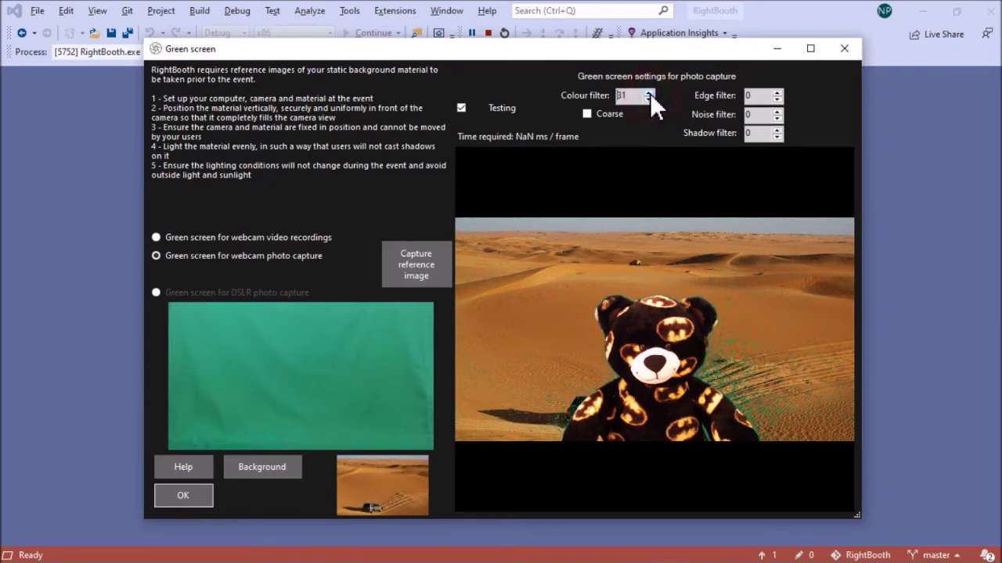
click(649, 93)
click(649, 93)
click(650, 93)
click(649, 93)
click(649, 93)
click(649, 95)
click(650, 95)
click(650, 95)
click(649, 95)
click(650, 95)
click(650, 95)
click(649, 95)
click(650, 95)
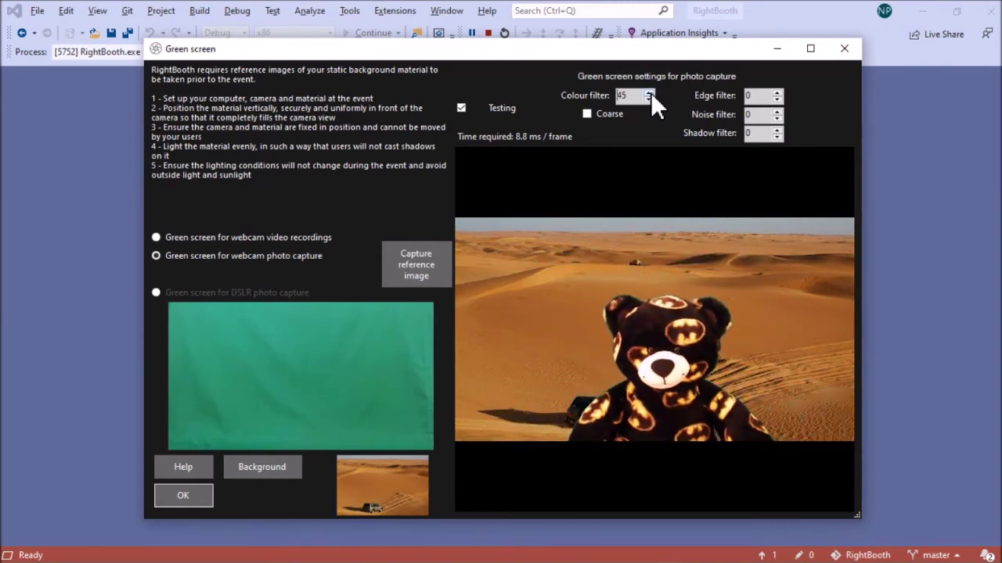
- Set the colour filter to 100 for both webcam photo capture and webcam video recordings, with testing turned on
drag(640, 94, 616, 96)
text(100)
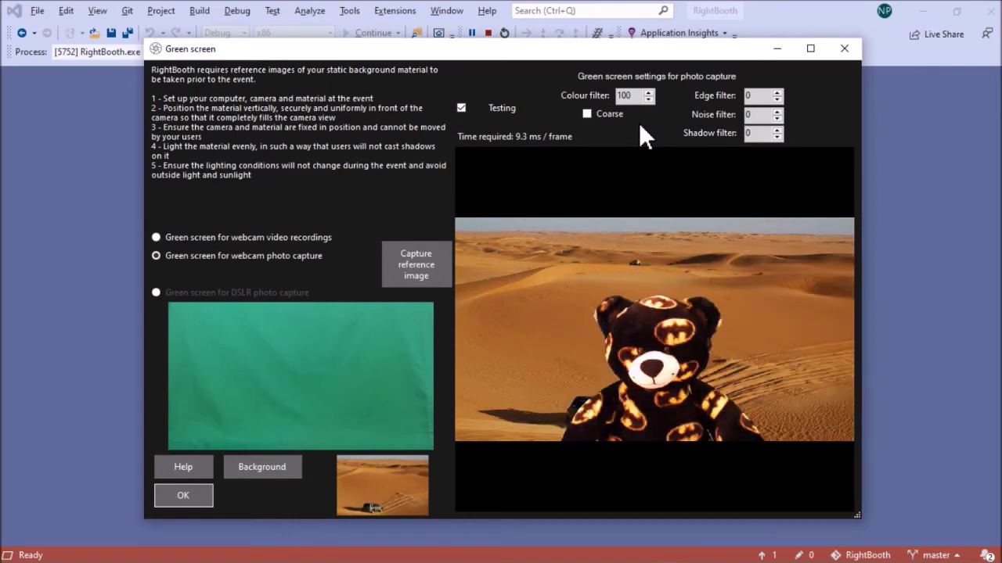
click(306, 239)
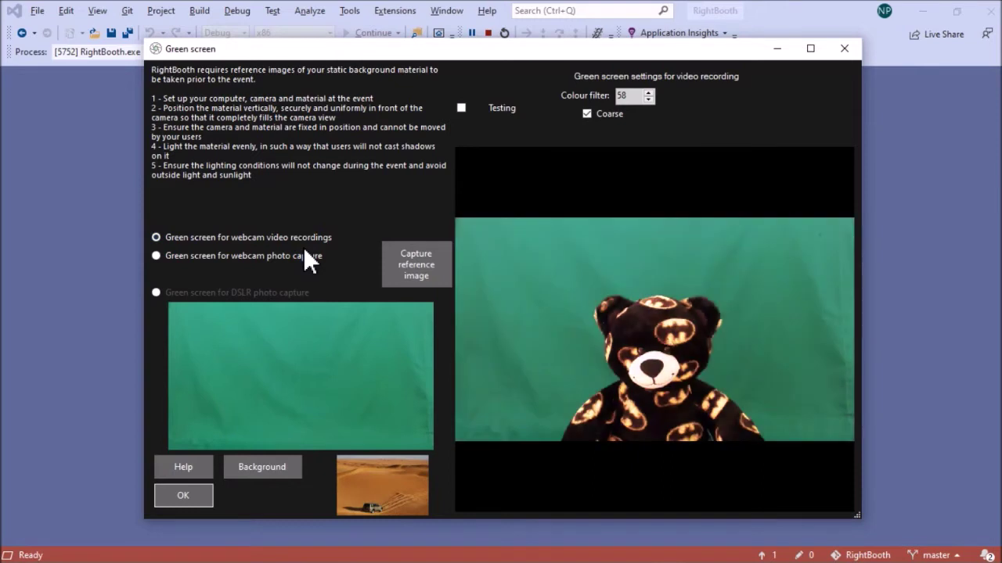
double_click(632, 94)
text(100)
click(507, 109)
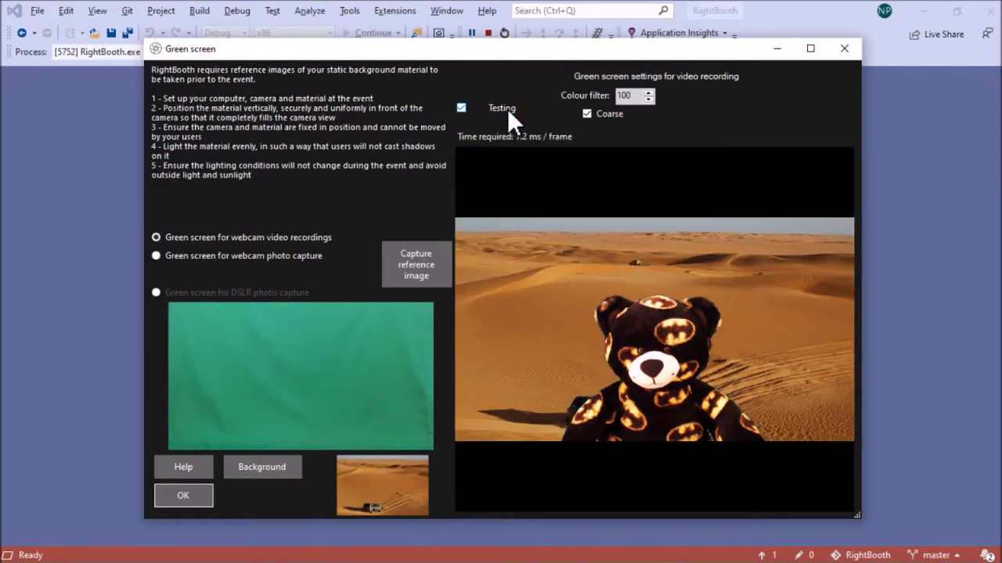
- Turn off Coarse filtering for webcam video recordings and switch back to webcam photo capture with testing on
click(587, 113)
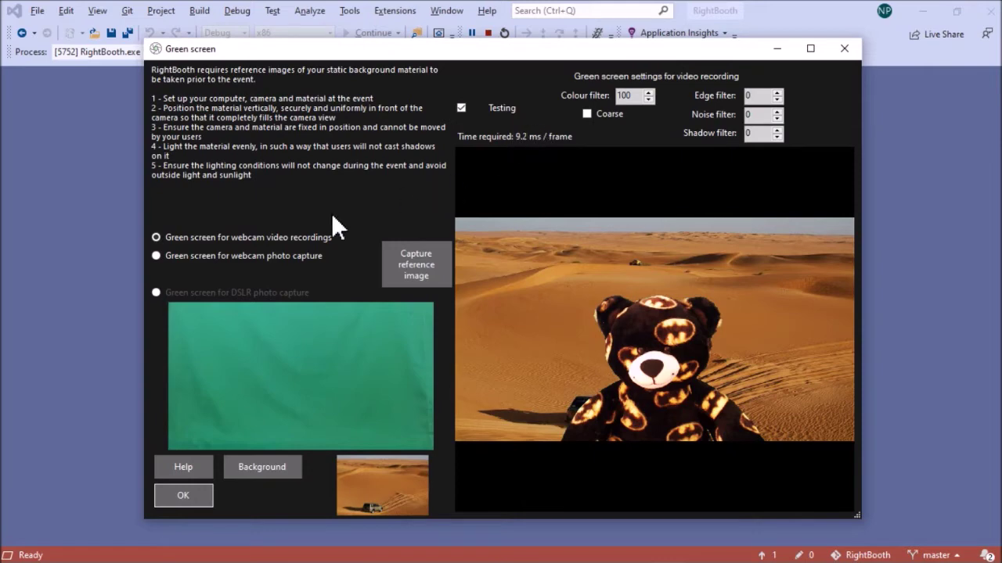
click(305, 255)
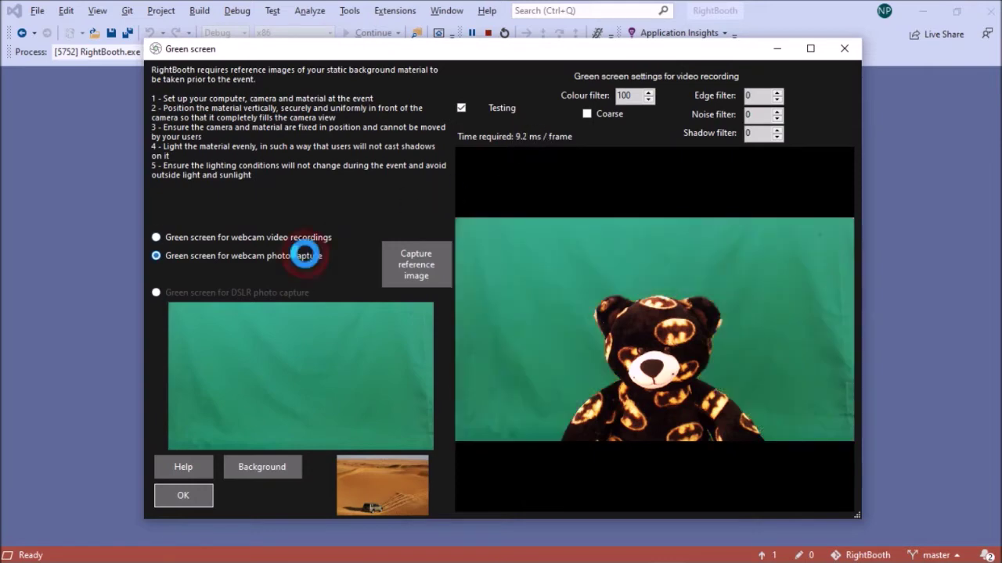
click(462, 108)
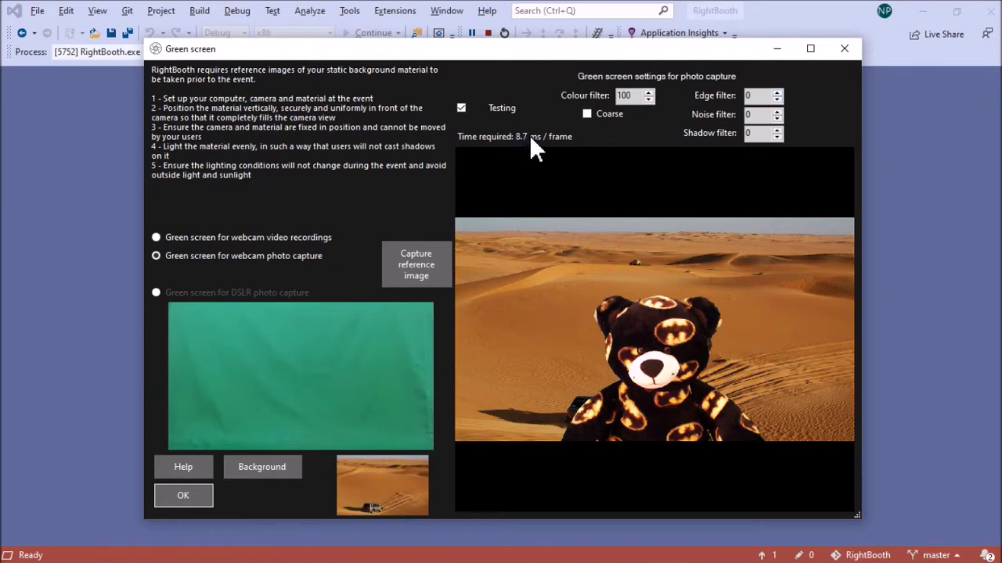
- Try a different edge filter value for webcam photo capture and return it to 0
click(777, 93)
click(777, 98)
click(777, 99)
- Test the photo green screen with the snowy mountains image as the background
click(263, 472)
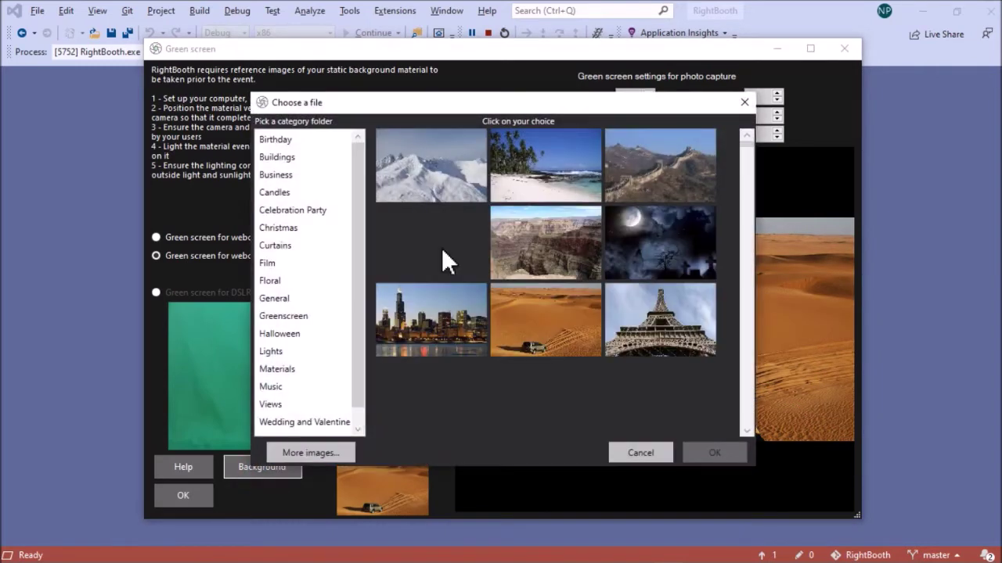
click(469, 161)
click(716, 452)
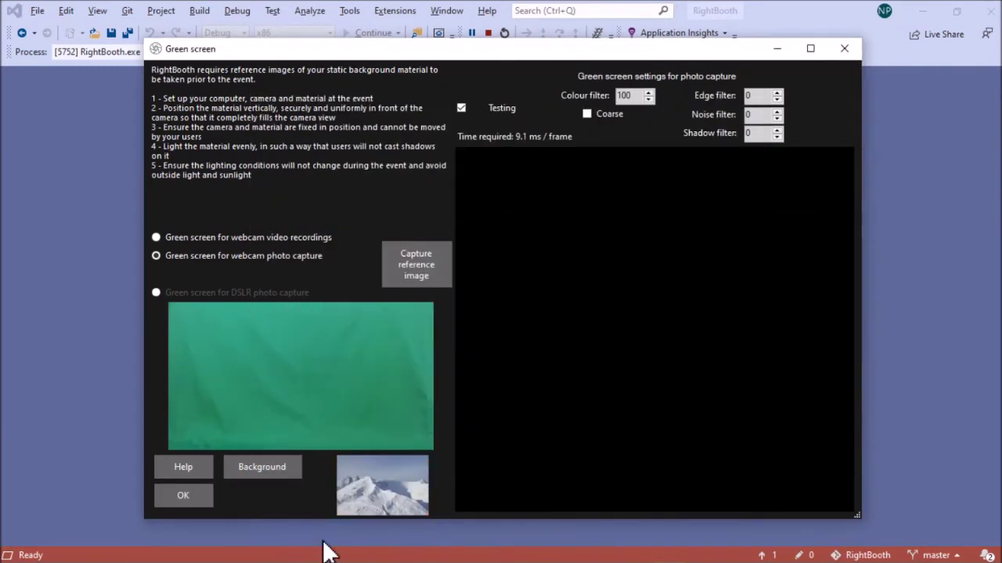
- Set the test background to the green bamboo forest image and accept the green screen settings
click(285, 468)
click(656, 417)
click(714, 453)
click(164, 498)
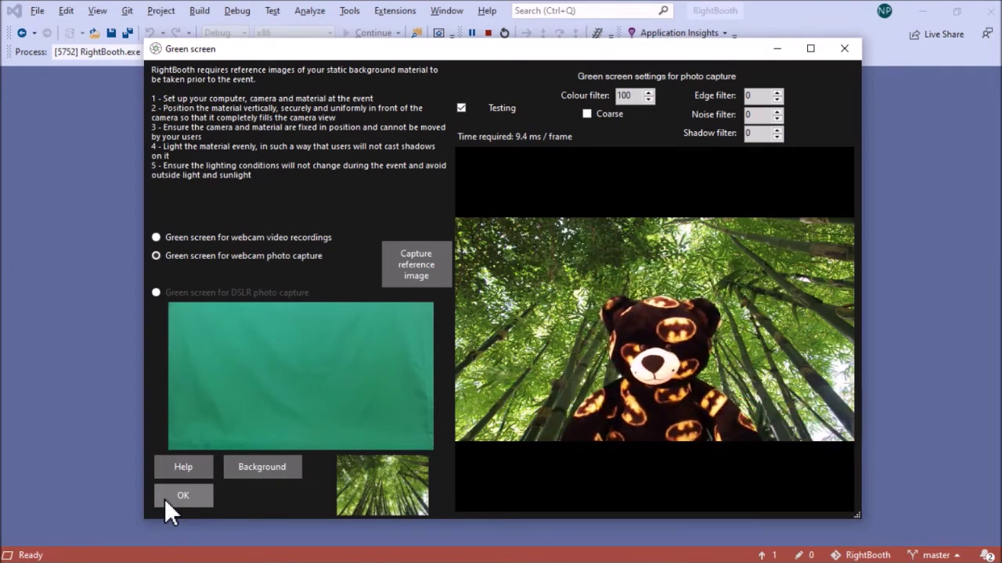
click(193, 496)
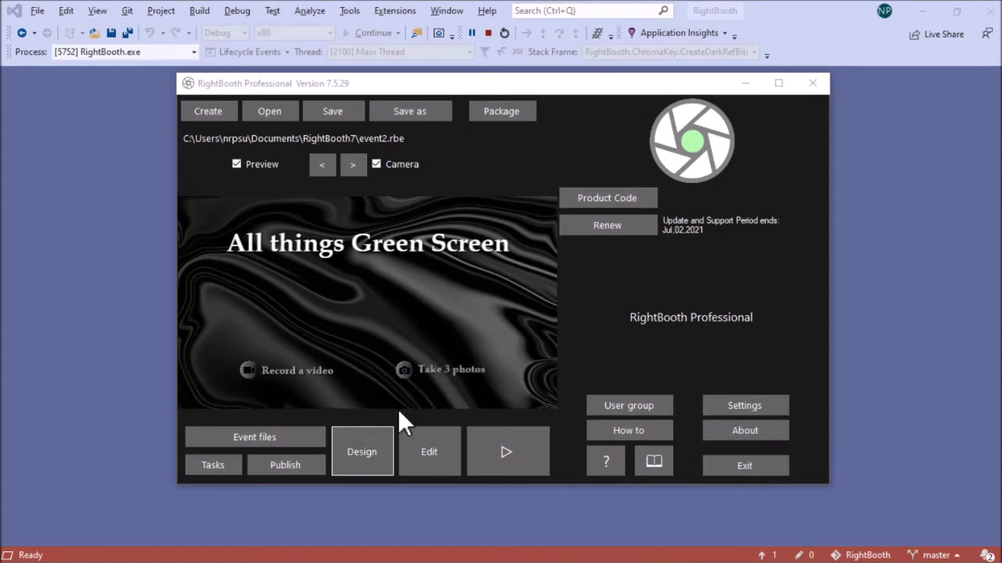
- In the event2 design's structure, set green screen to Ask the user for both recording videos and taking photos
click(368, 453)
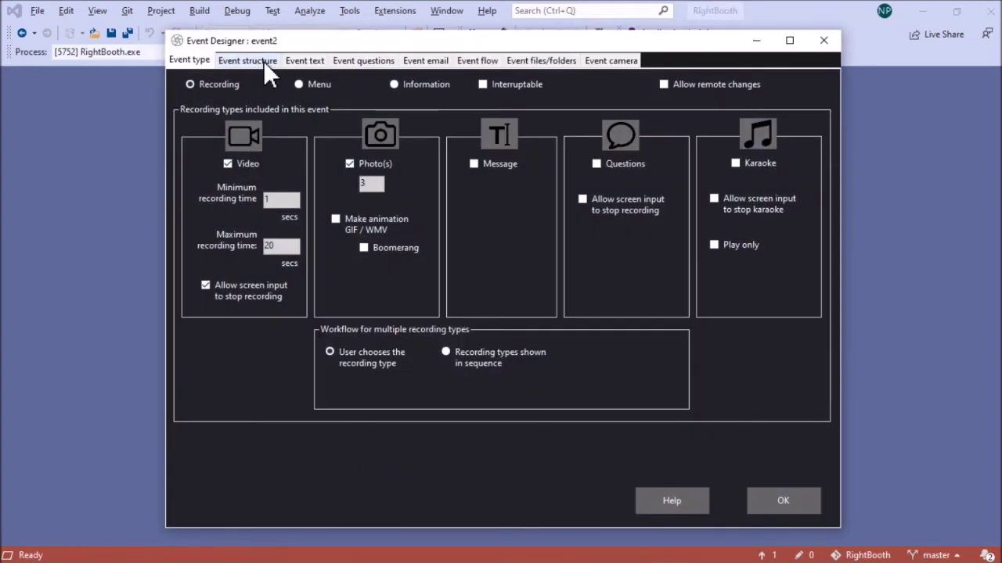
click(263, 60)
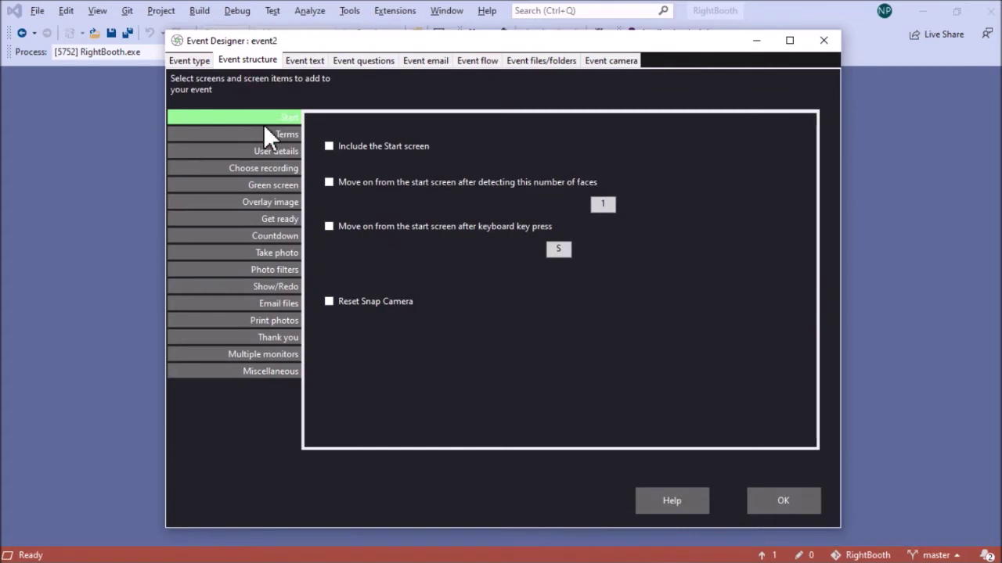
click(281, 184)
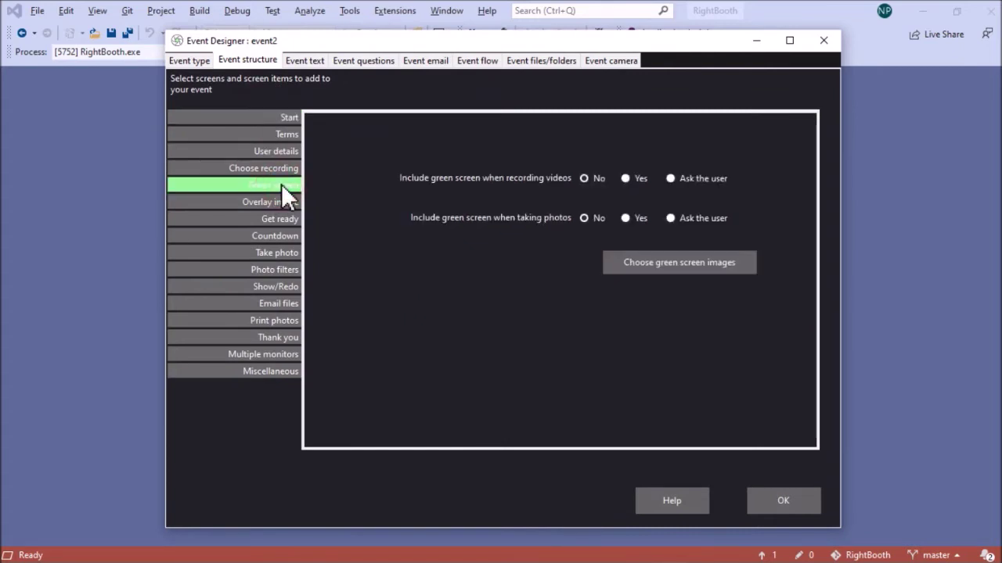
click(671, 179)
click(700, 219)
- Open the green screen files list and browse the Greenscreen category of the image library for backgrounds to add
click(680, 266)
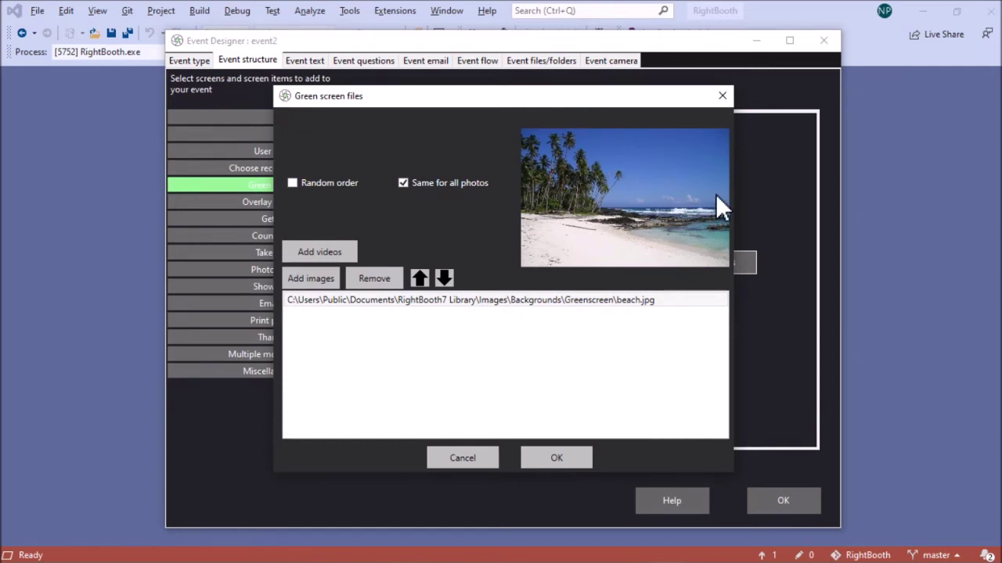
click(317, 280)
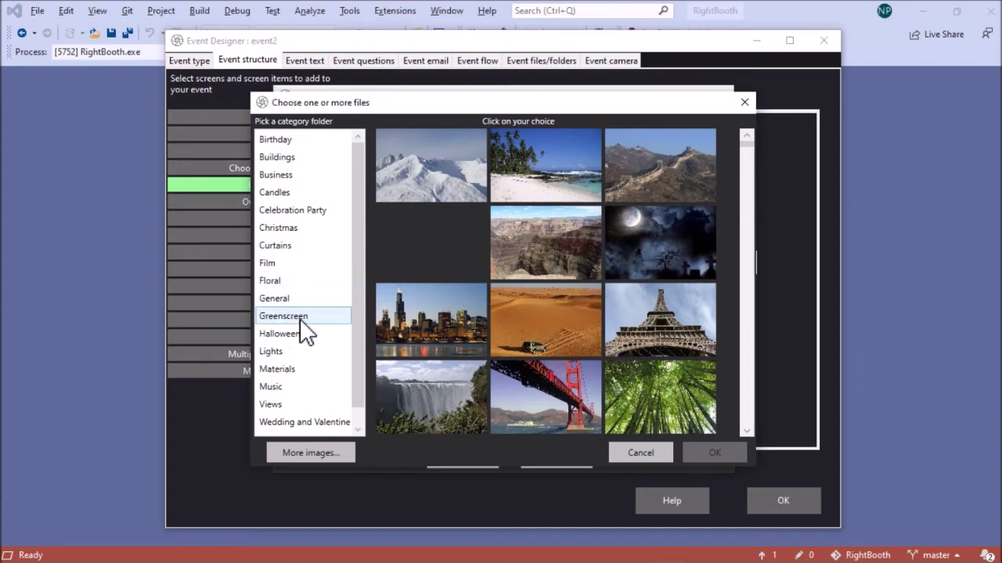
click(301, 321)
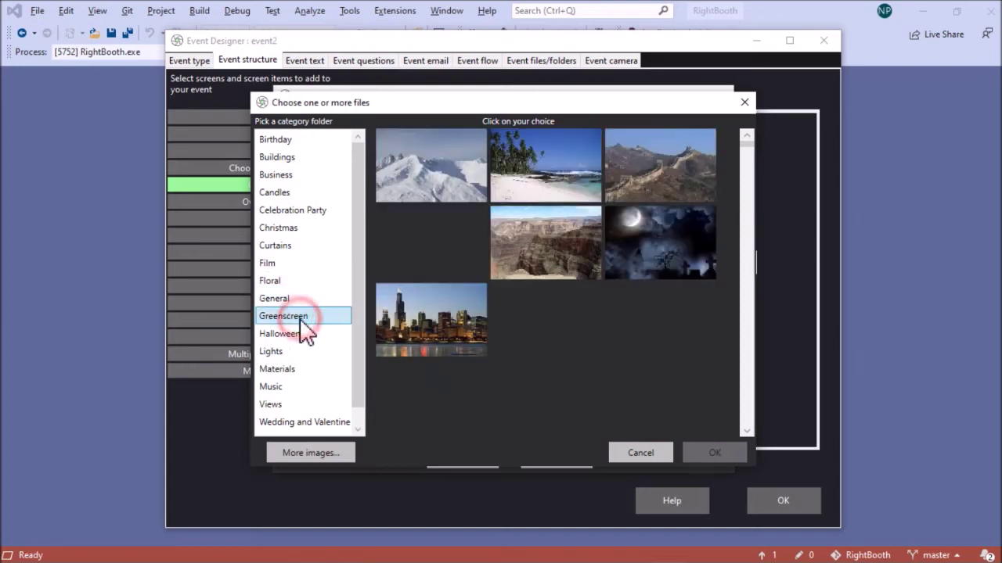
click(747, 302)
click(746, 329)
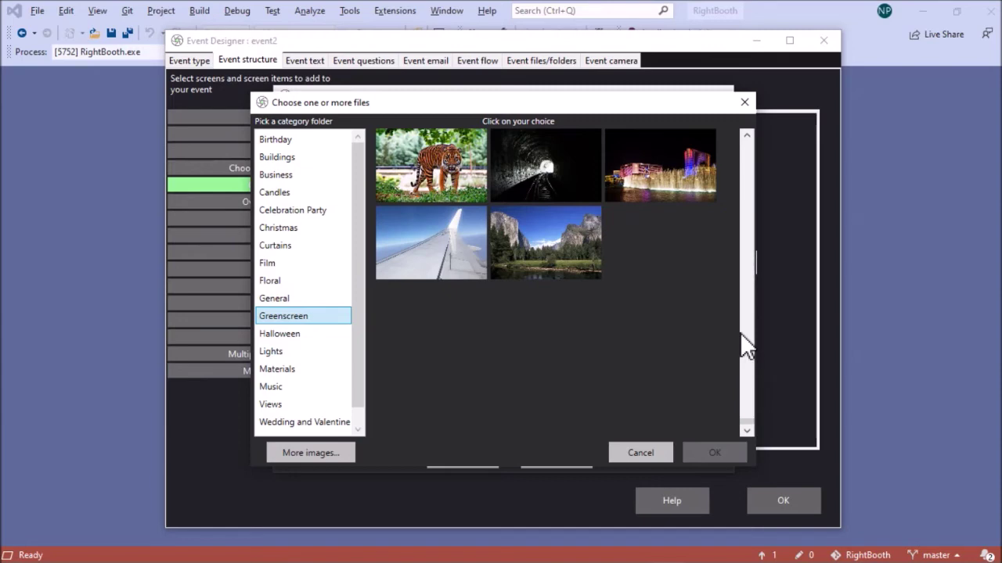
click(751, 162)
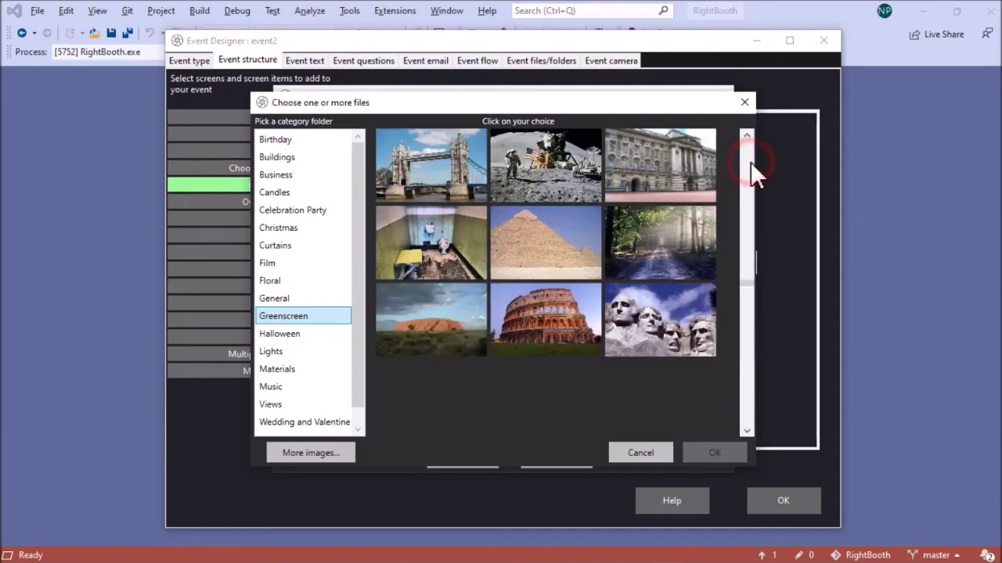
click(751, 162)
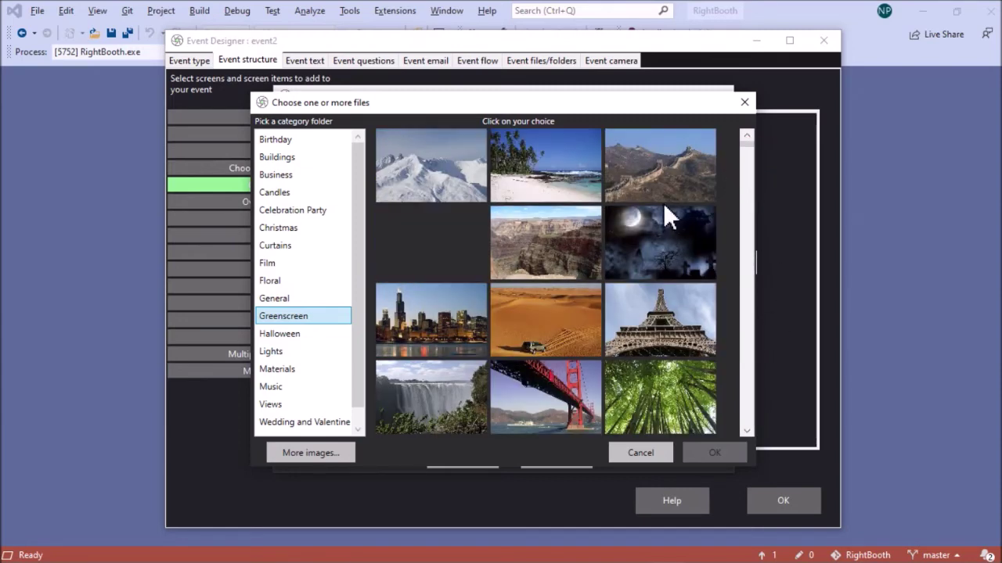
- Add the alpine, desert, Golden gate, Rushmore and sealife images to the green screen files
click(456, 178)
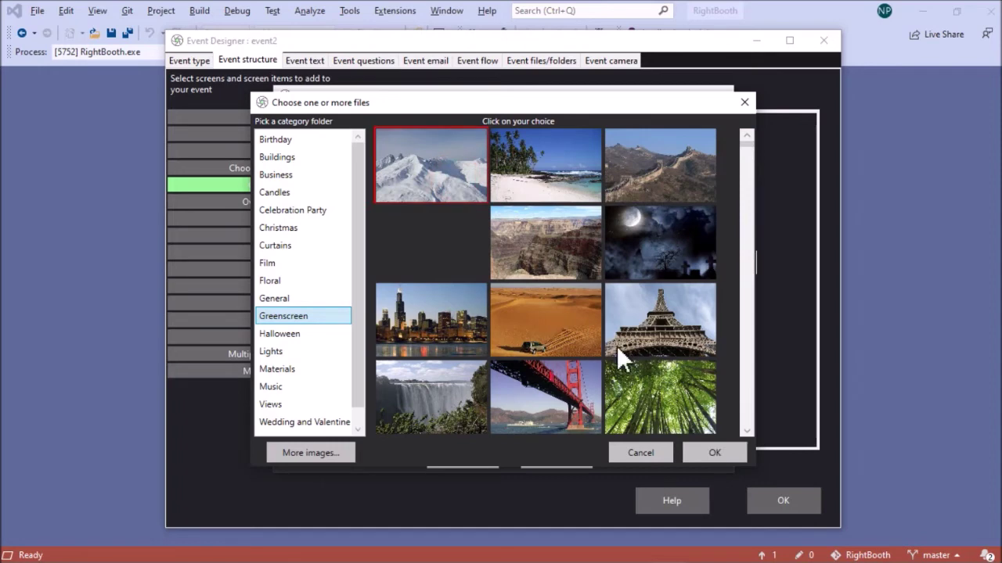
click(560, 320)
click(574, 409)
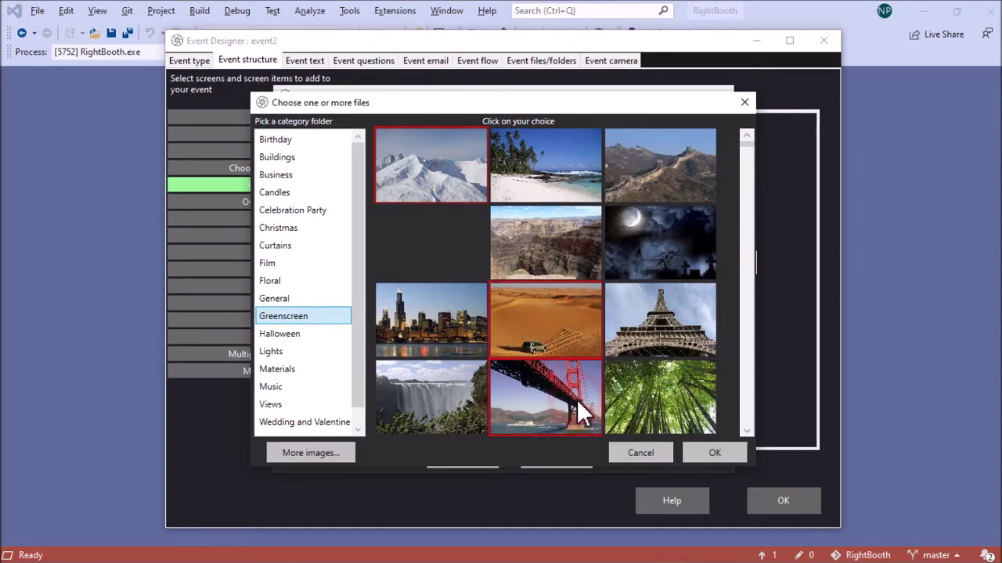
click(747, 344)
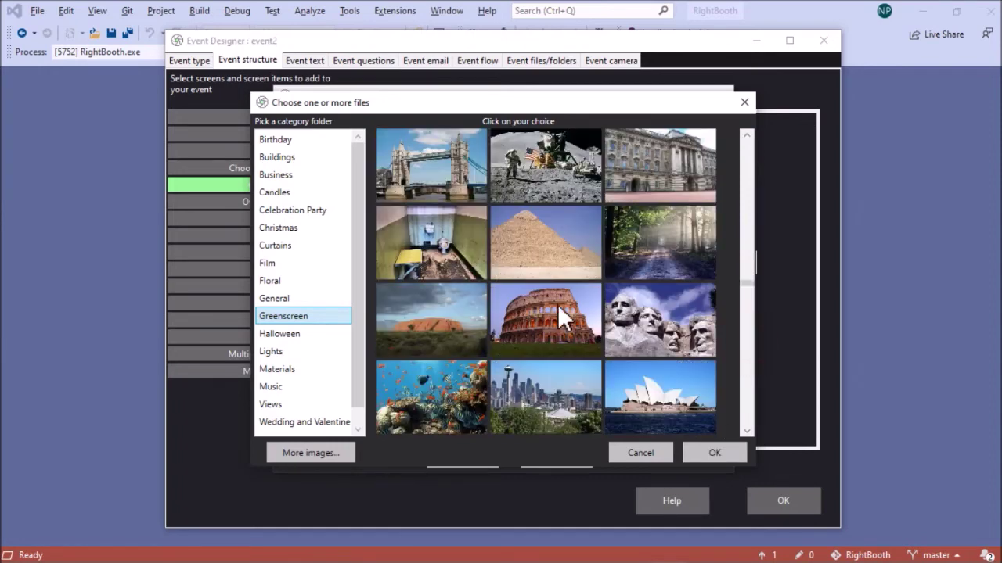
click(671, 348)
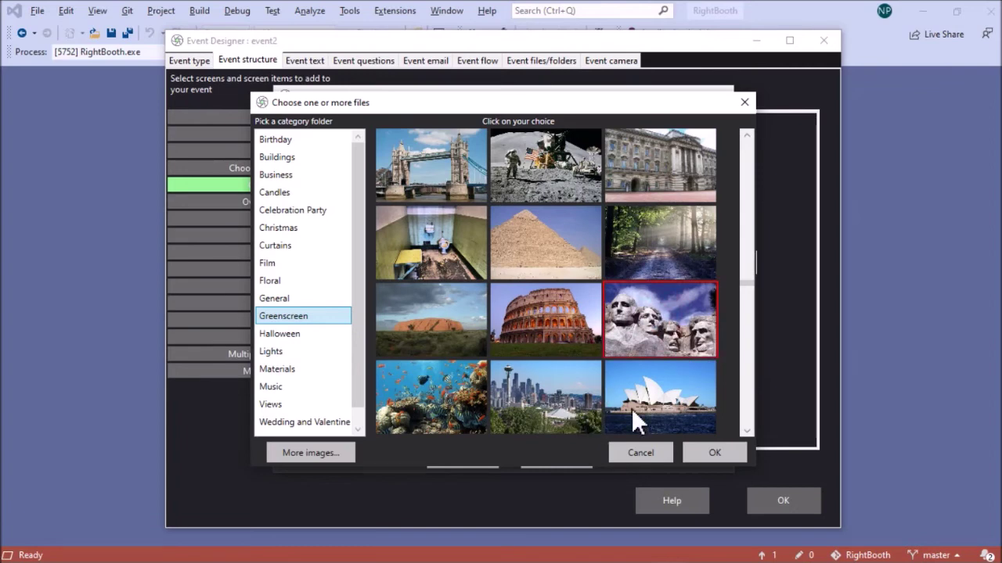
click(482, 406)
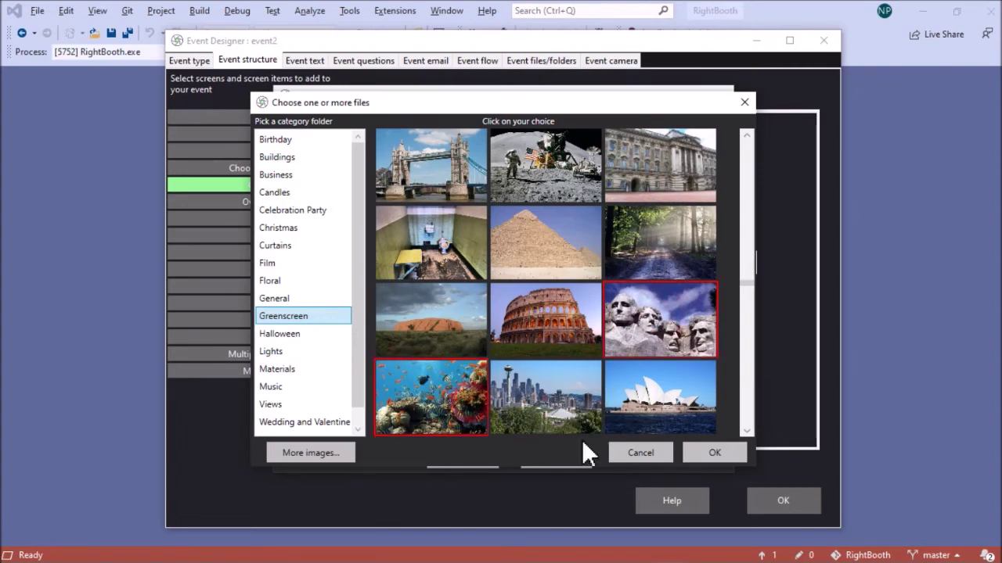
click(714, 452)
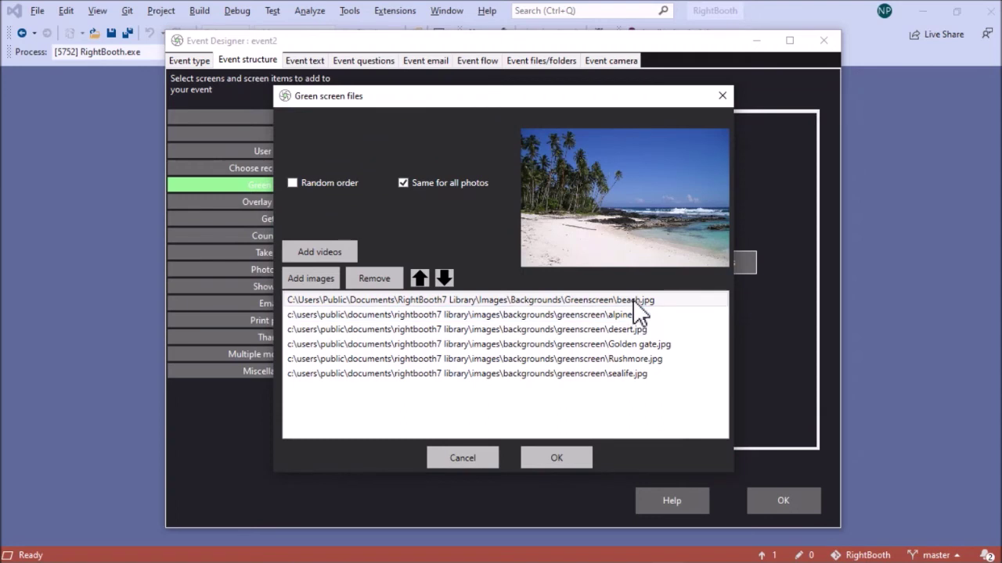
- Accept the green screen files list and finish designing the event
click(638, 329)
click(638, 373)
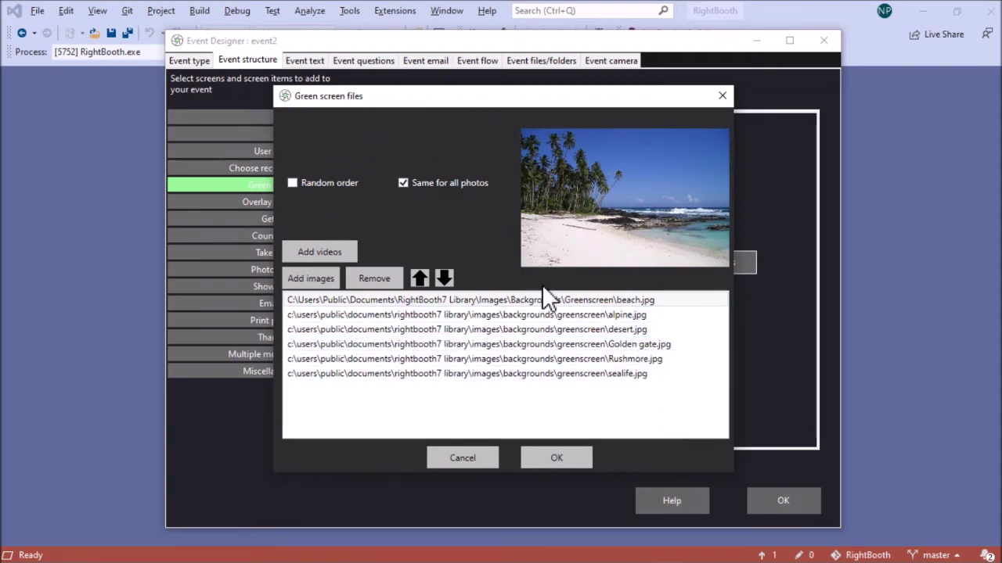
click(581, 456)
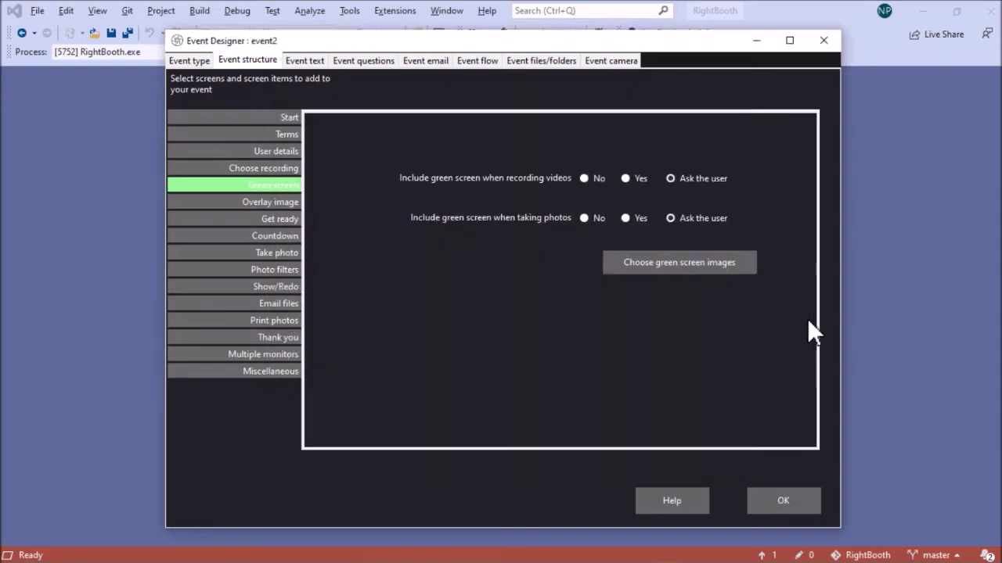
click(782, 501)
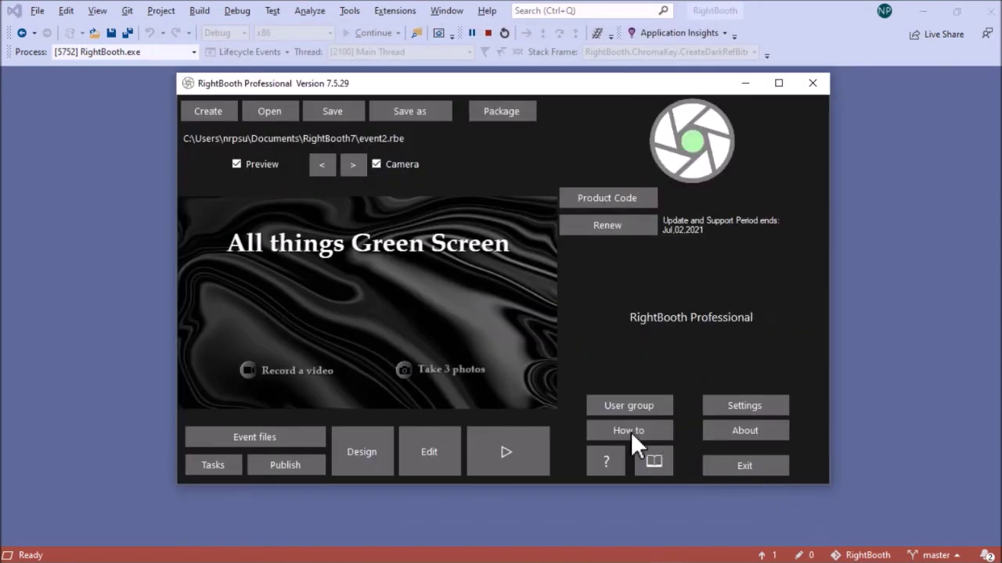
- Open the Choose green screen screen for editing and move the Screen Editor window clear of the background thumbnails
click(444, 452)
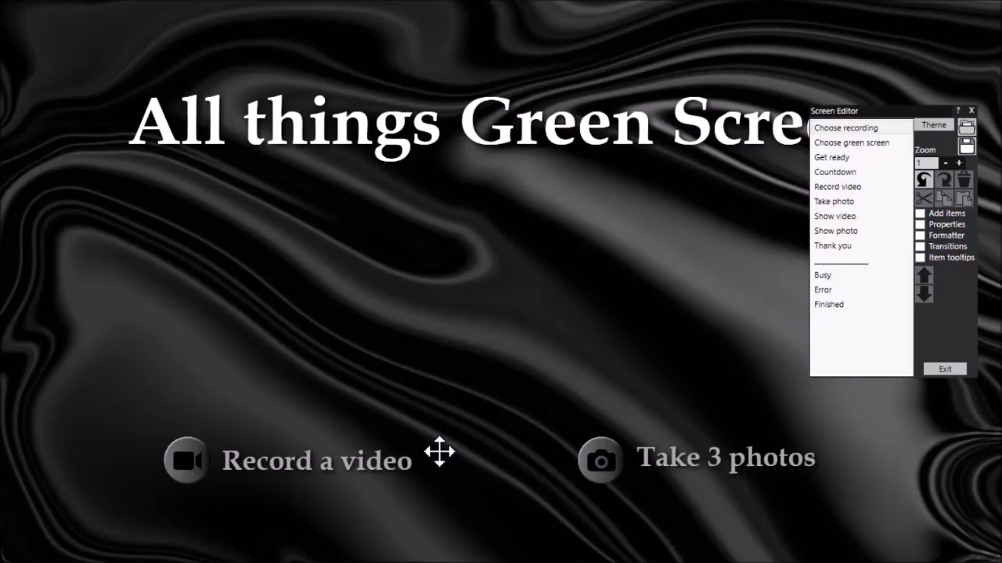
click(848, 148)
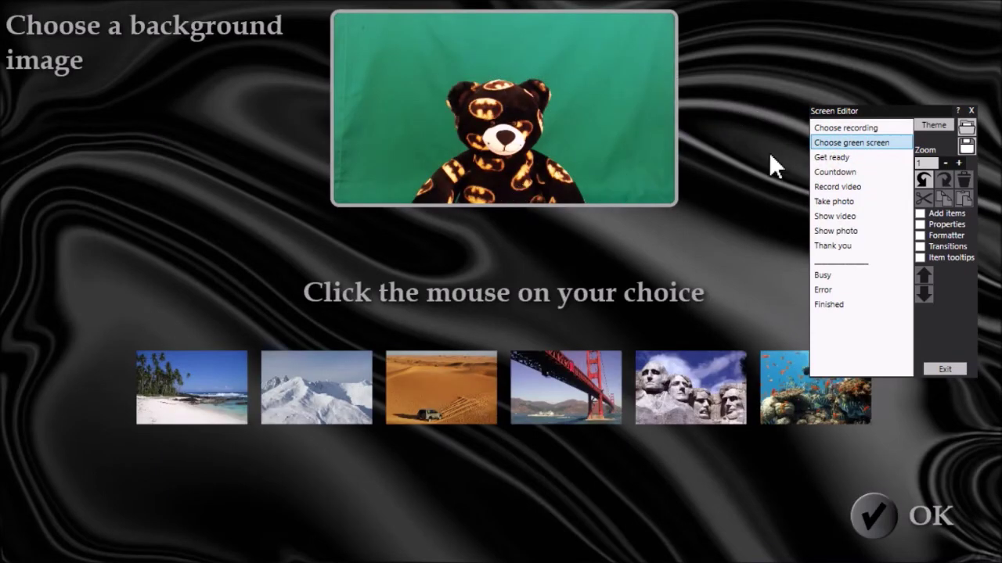
drag(900, 109, 881, 12)
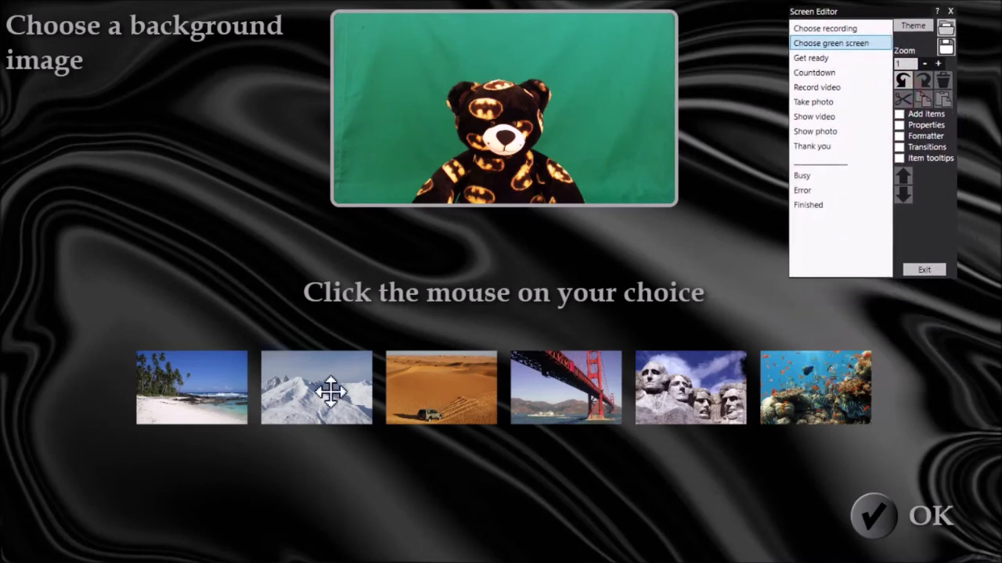
- Preview the beach, alpine, desert, Golden Gate, Rushmore and sealife backgrounds on the camera view
click(301, 401)
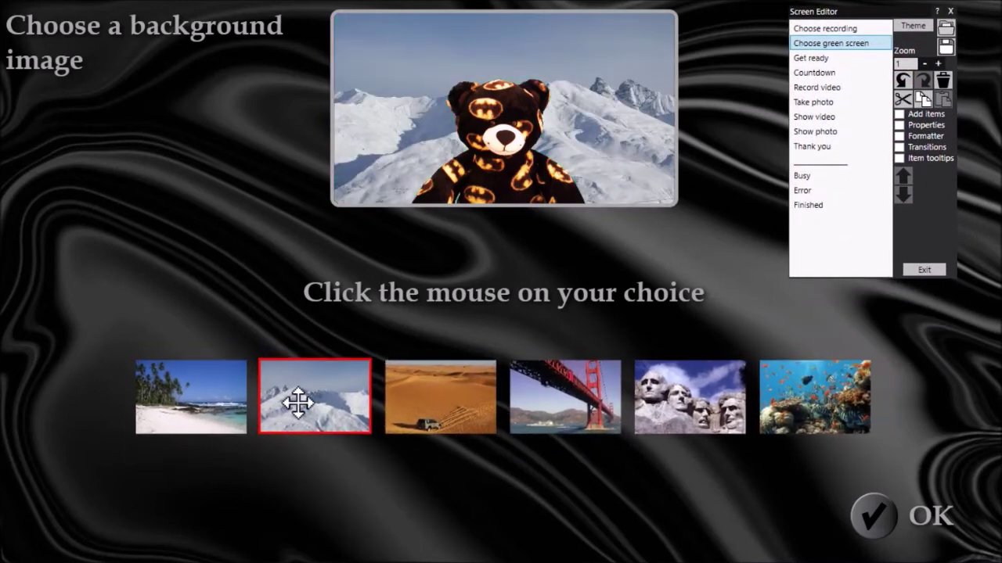
click(197, 401)
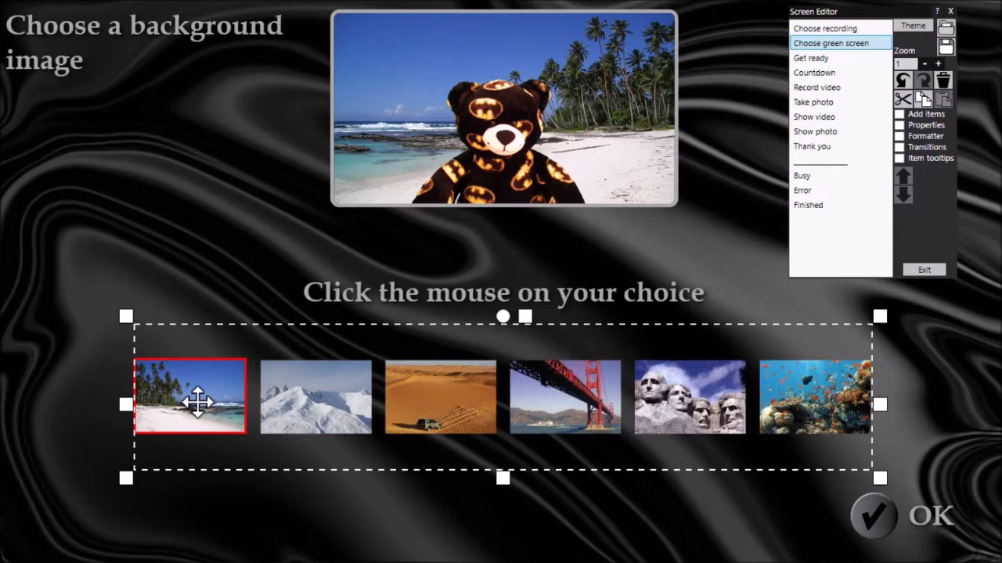
click(349, 383)
click(461, 378)
click(560, 381)
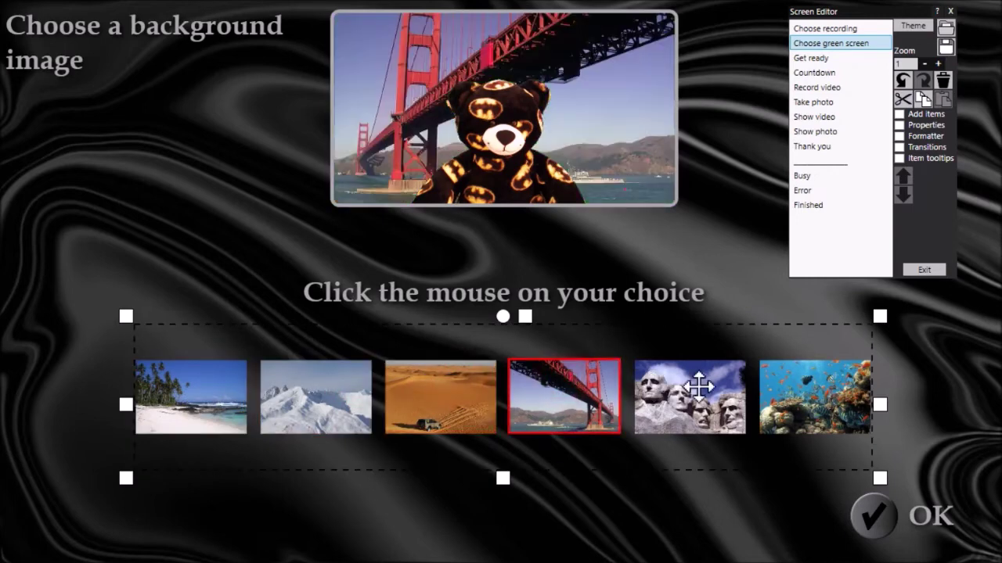
click(708, 389)
click(812, 395)
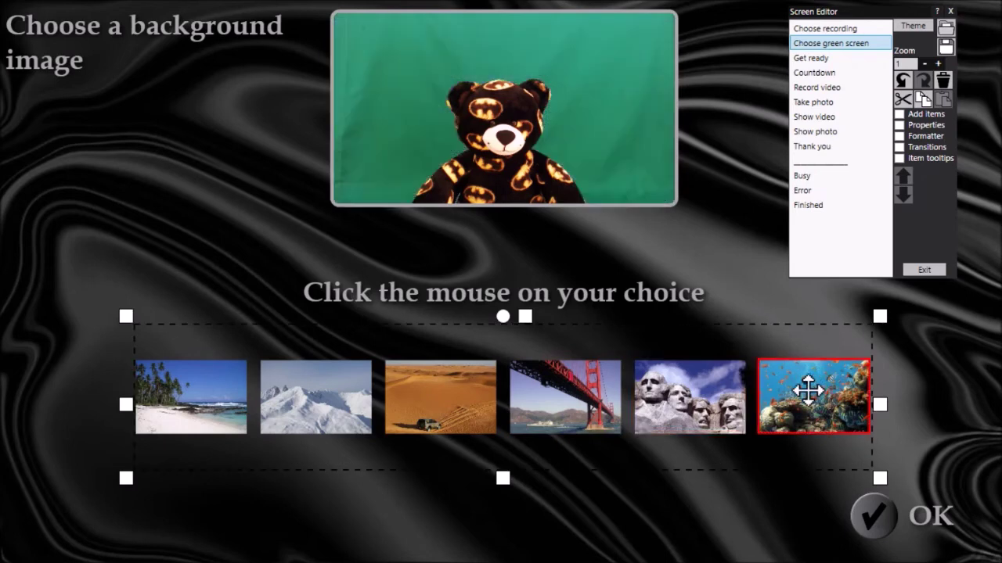
click(697, 383)
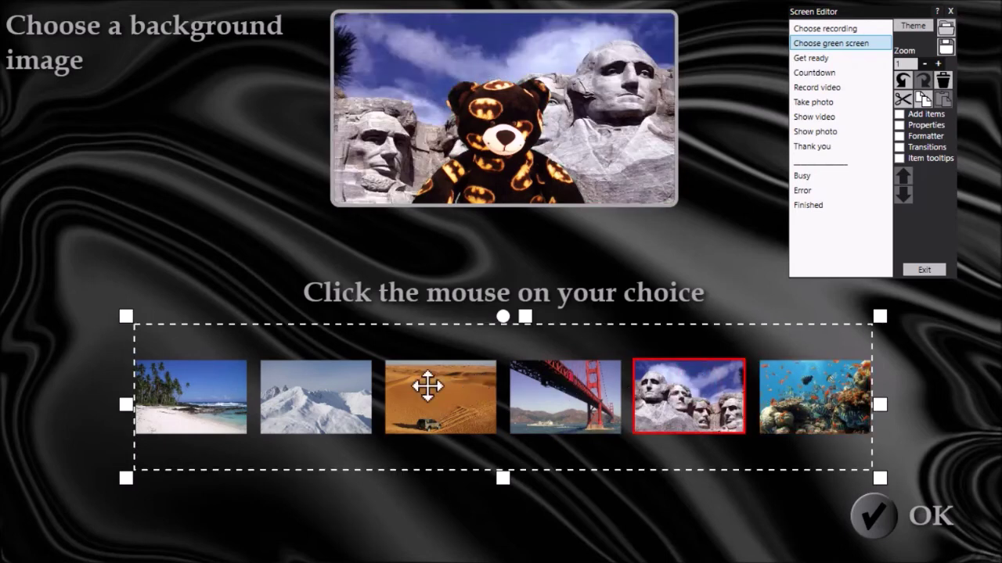
click(426, 391)
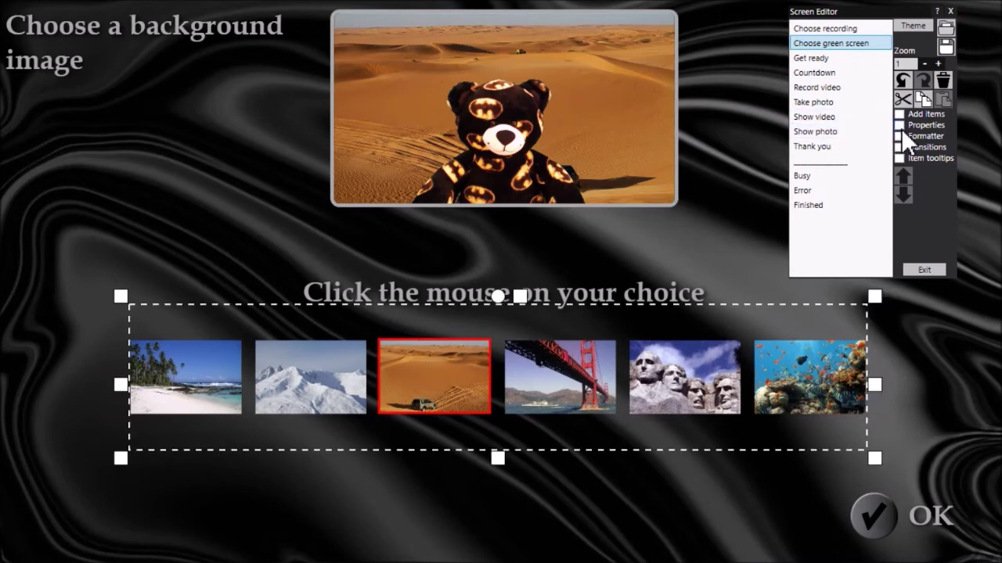
click(670, 374)
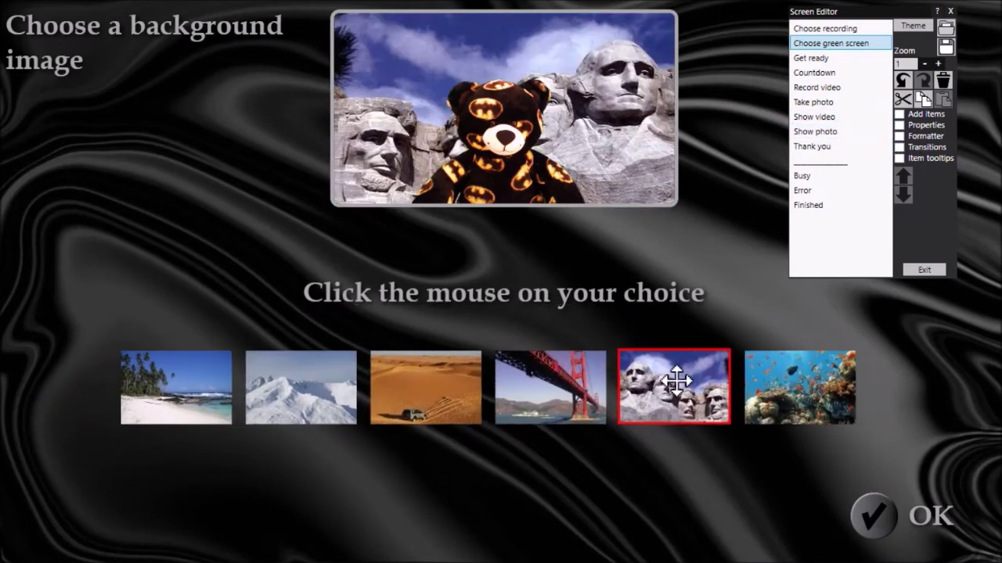
- Set the background image grid to 2 rows and 3 columns in its properties
click(925, 123)
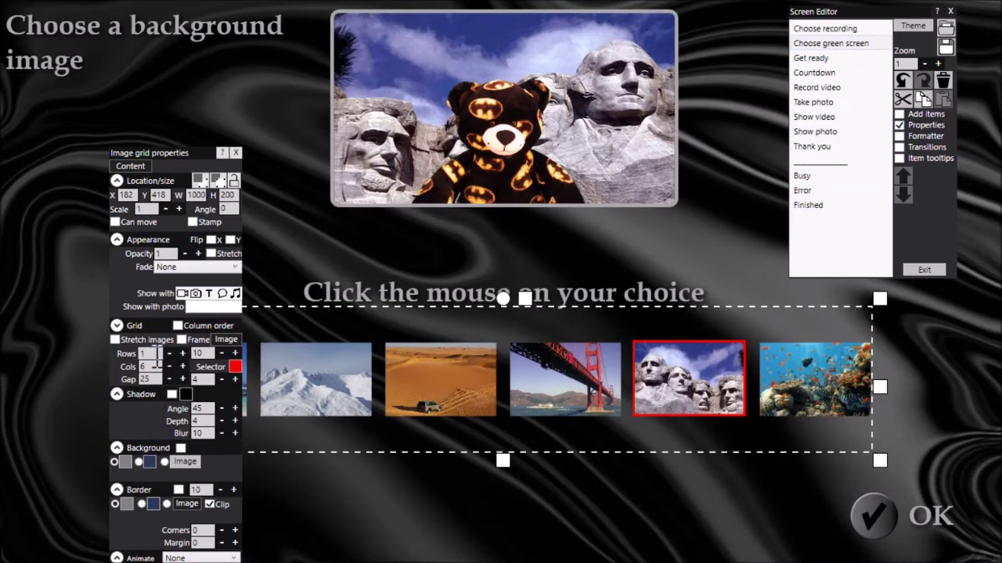
drag(158, 356, 131, 357)
text(2)
drag(161, 366, 127, 366)
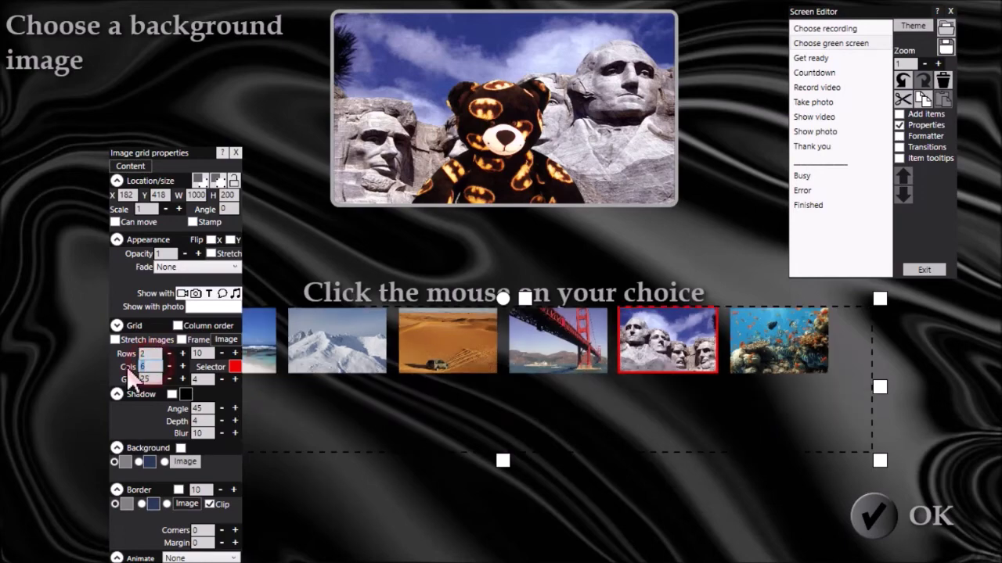
text(3)
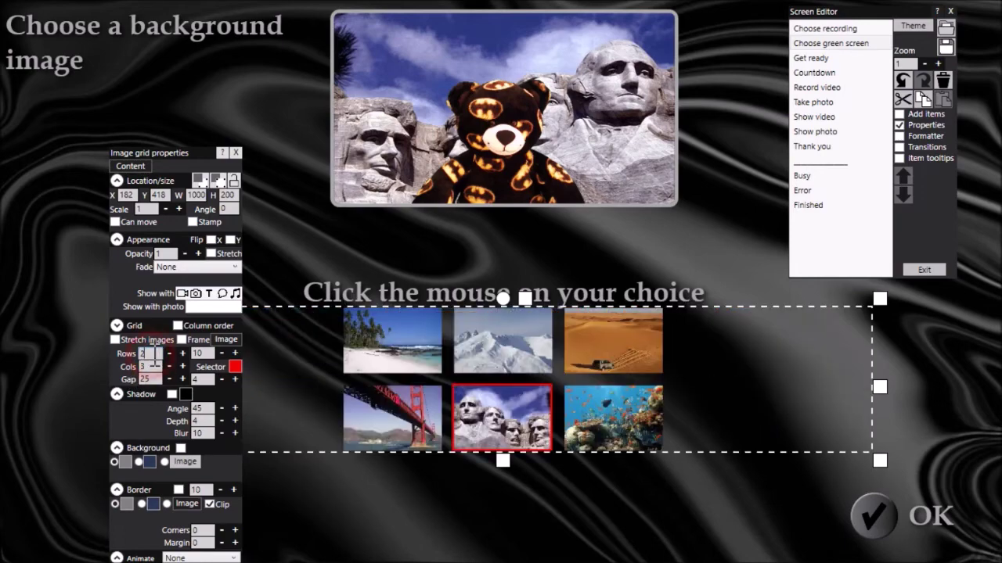
- Increase the image grid's height to 278, move it below the mouse instruction text, and close its properties
drag(502, 461, 520, 510)
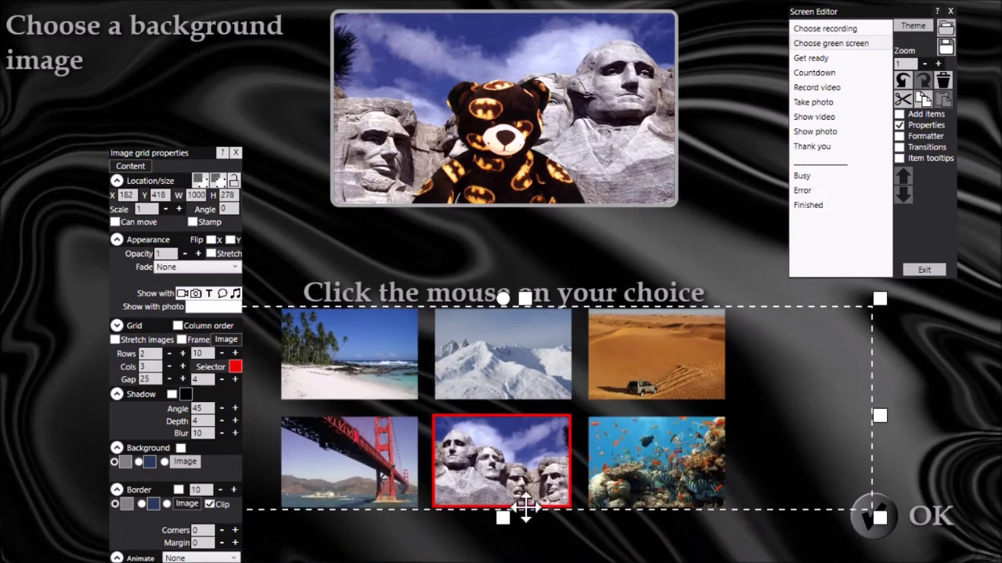
drag(527, 431, 537, 457)
click(235, 153)
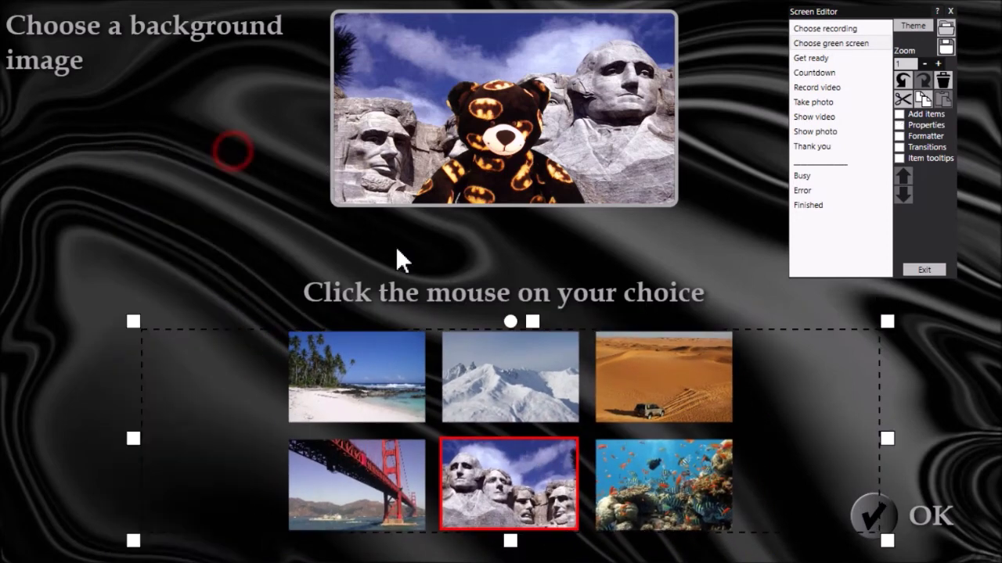
- Leave the Screen Editor and save the event2 event
click(926, 270)
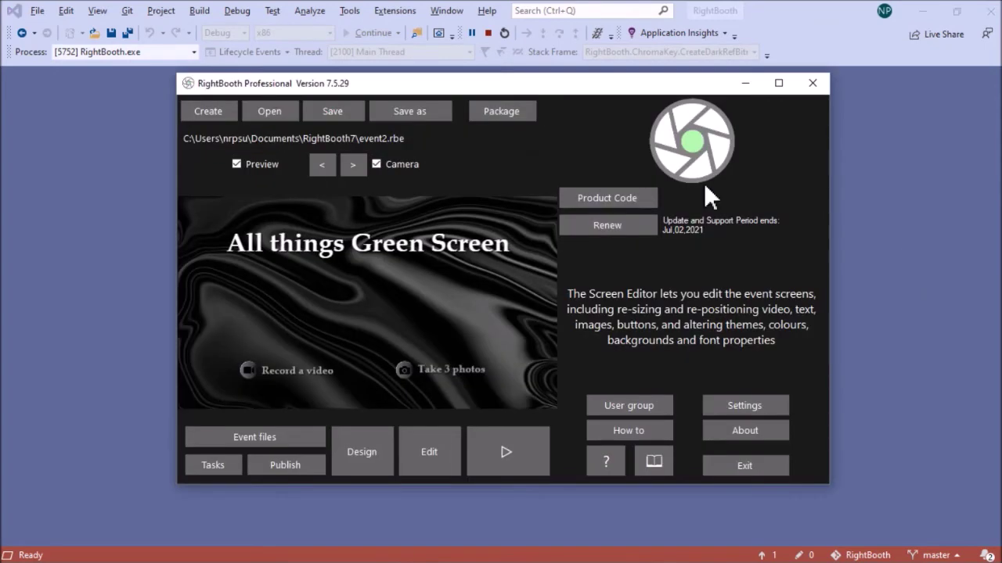
click(356, 112)
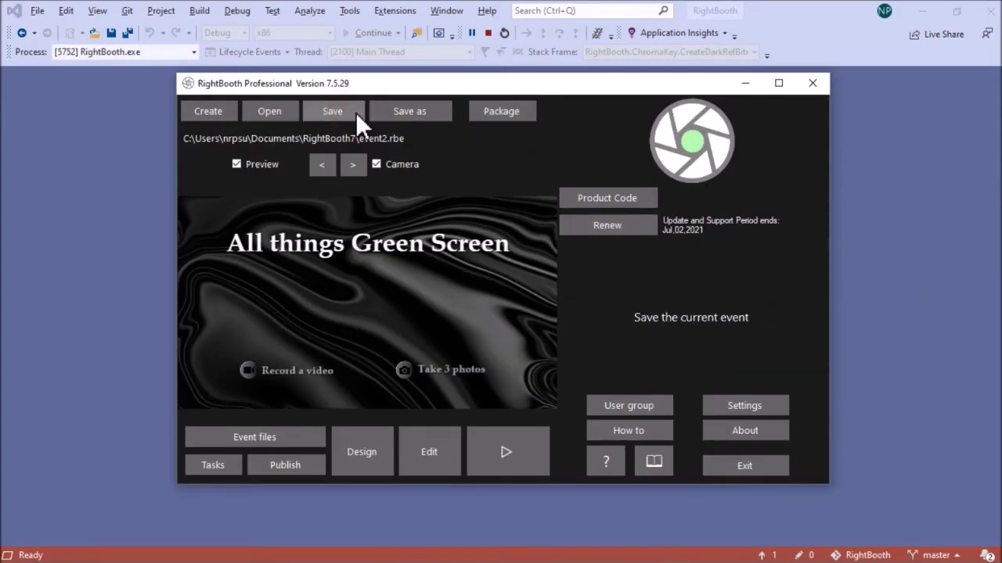
- Run the event, start the Take 3 photos option and choose the beach background
click(518, 455)
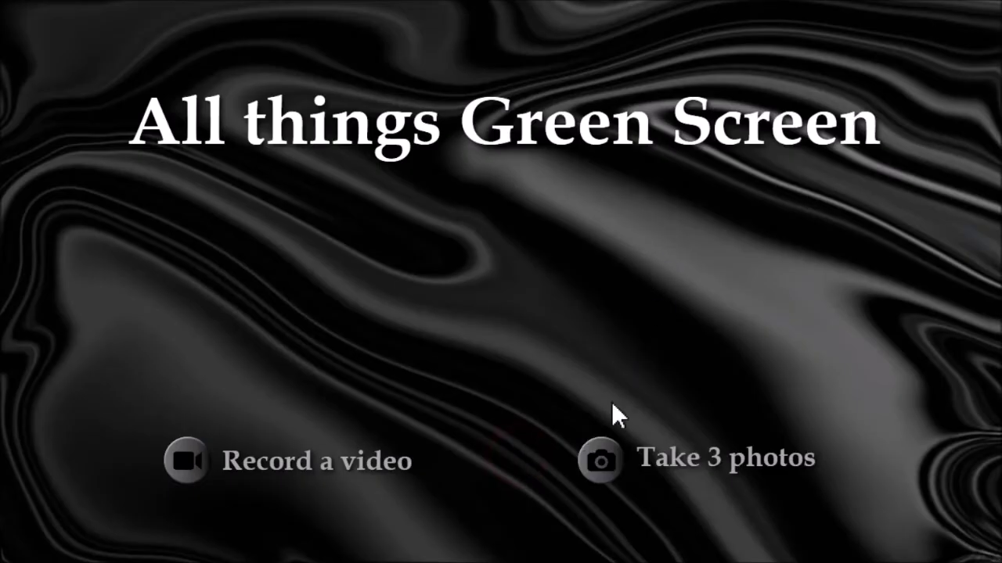
click(602, 462)
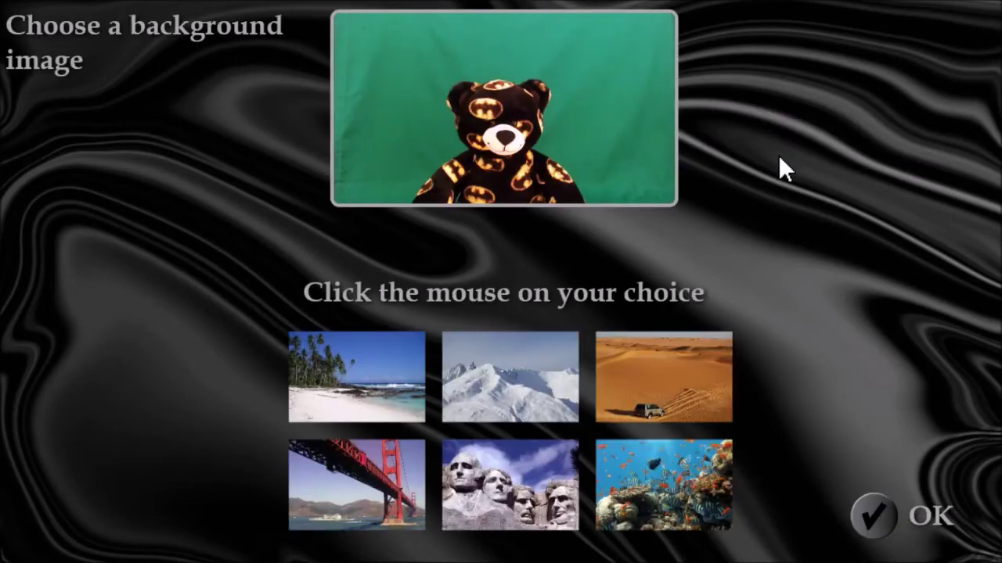
click(386, 389)
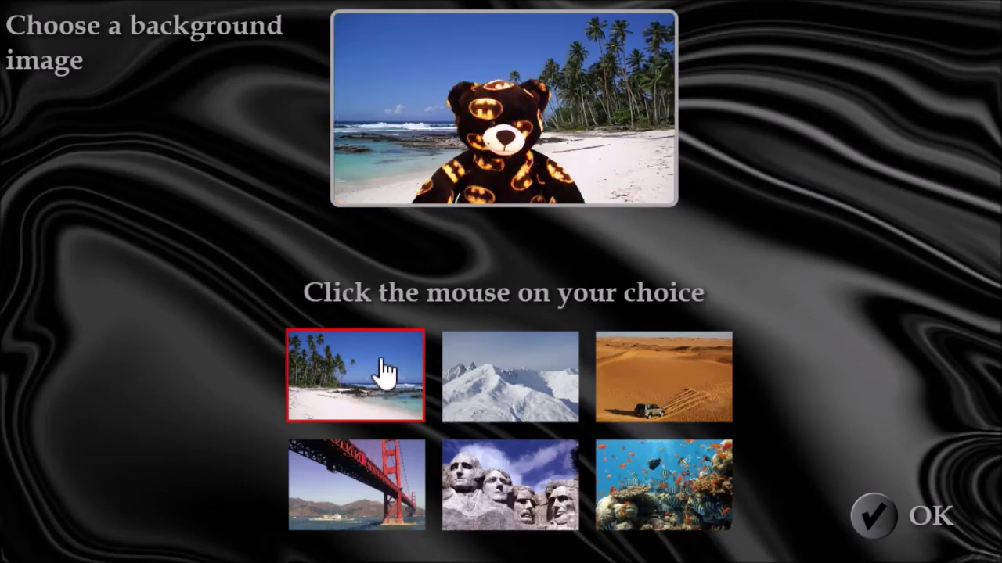
- Accept the beach background for the first photo, then take the other two with the Golden Gate bridge and desert backgrounds
click(872, 520)
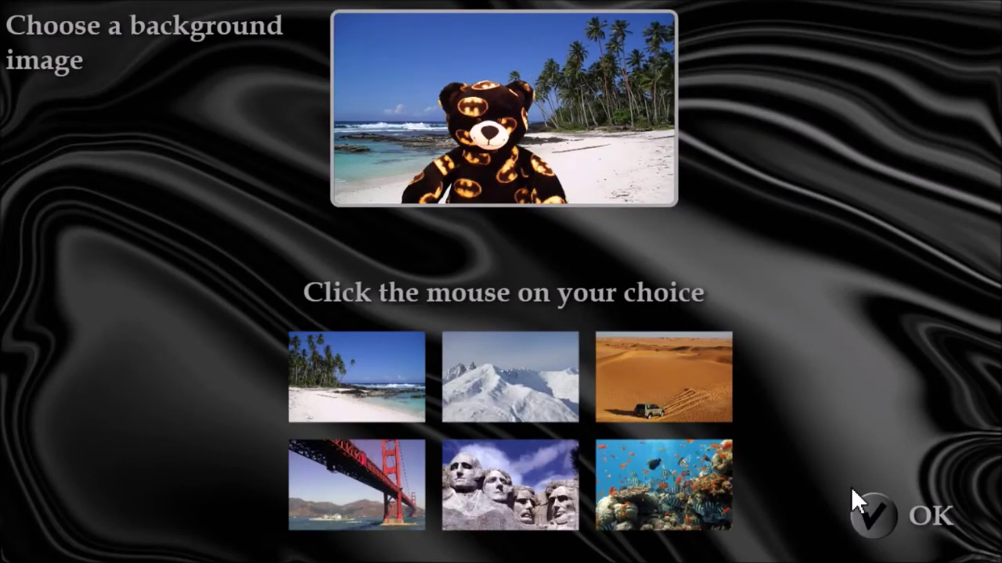
click(364, 477)
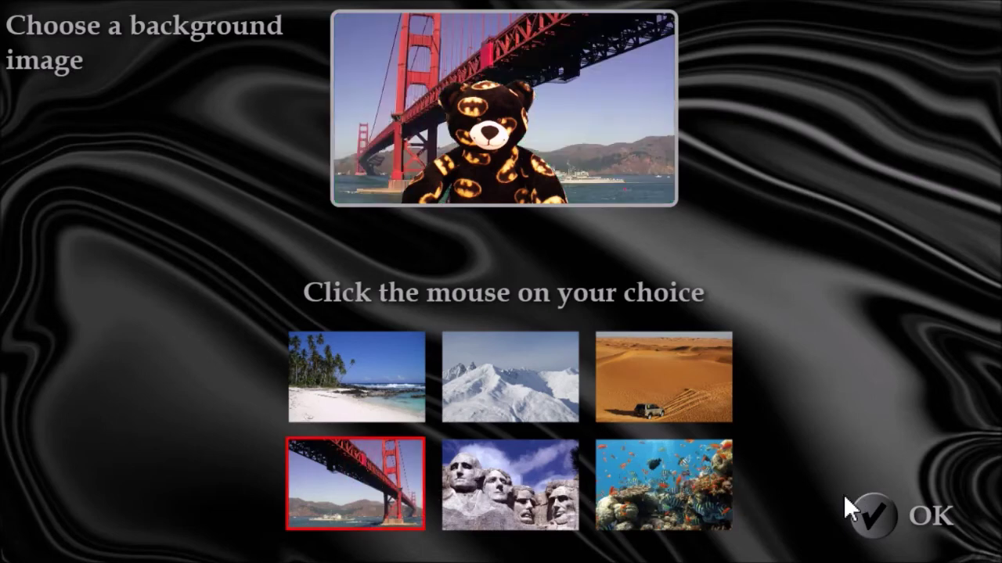
click(872, 515)
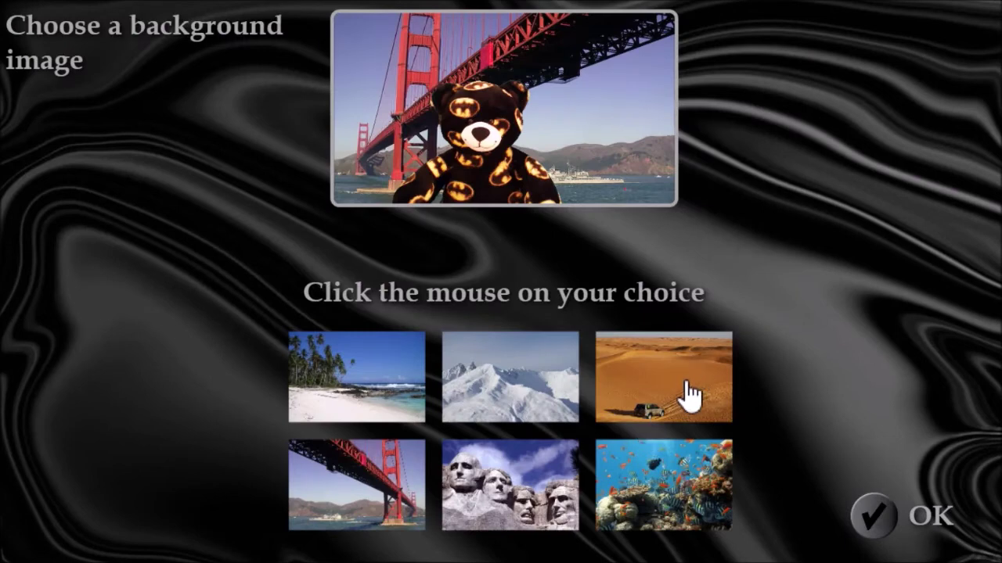
click(630, 399)
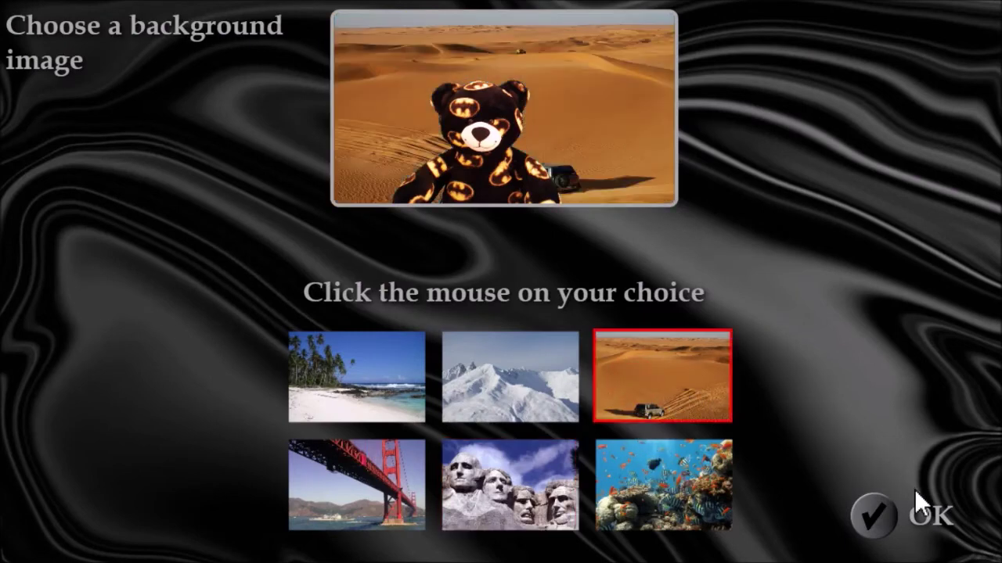
click(888, 515)
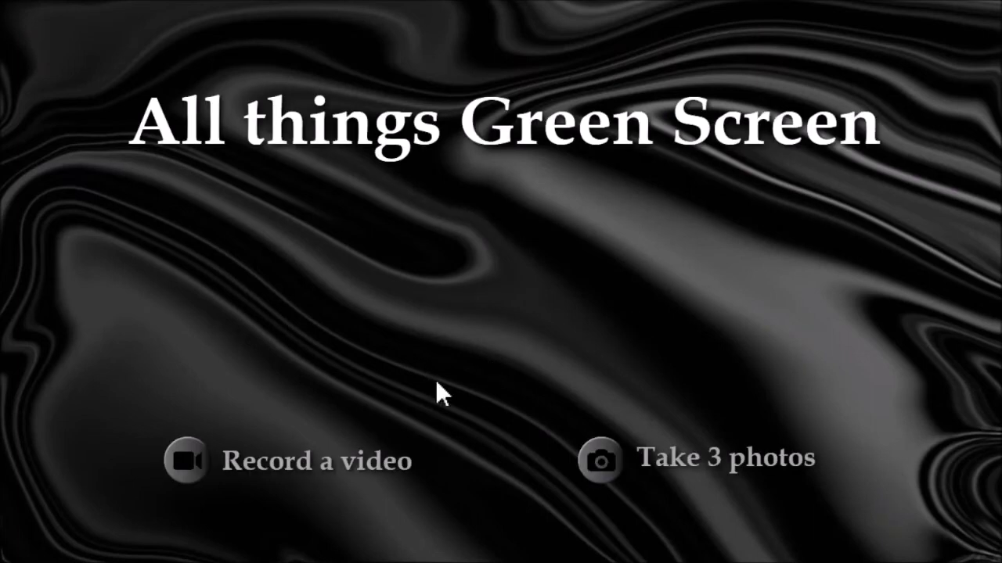
- Record a video in the running event using the beach background, and finish the recording and the event run
click(192, 462)
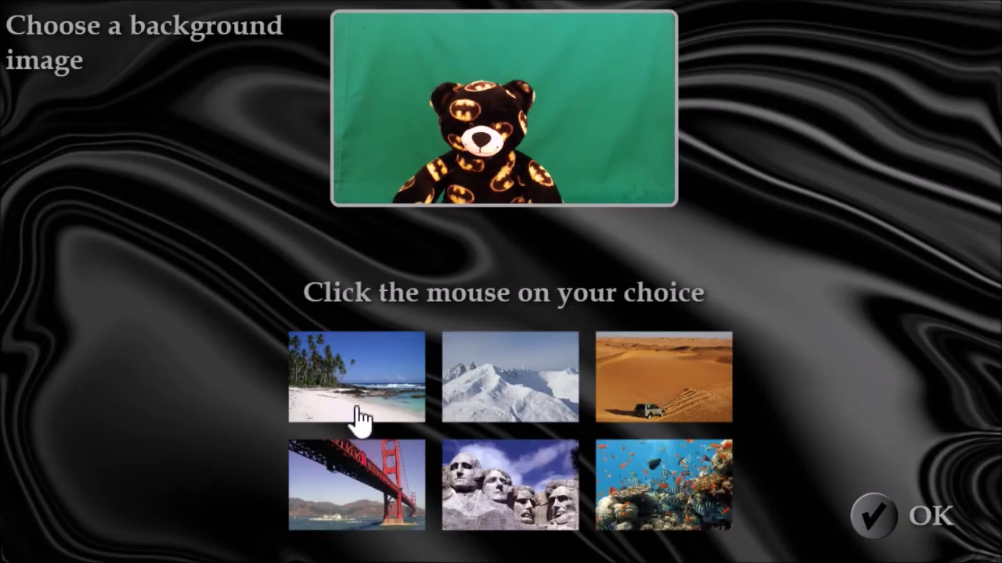
click(397, 394)
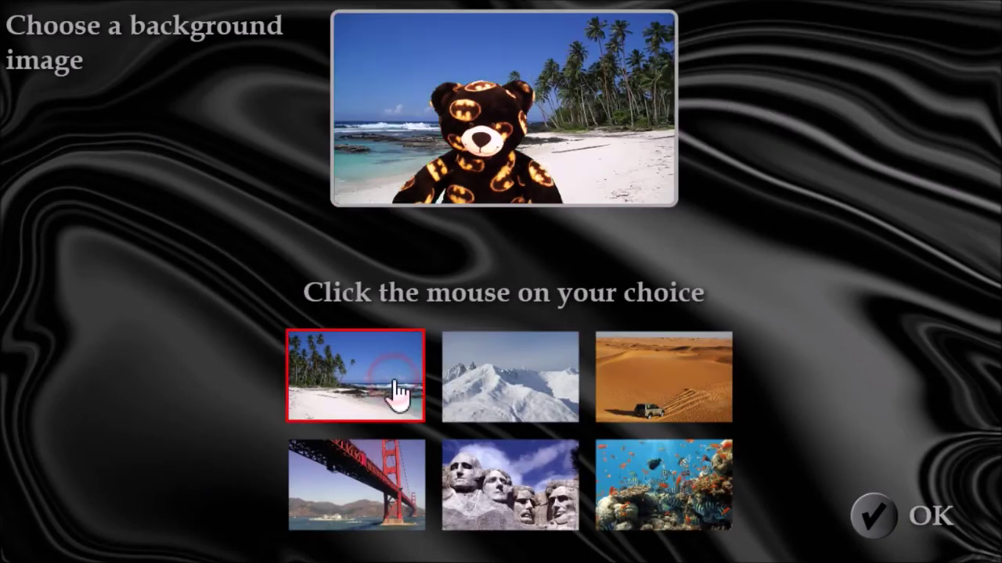
click(877, 524)
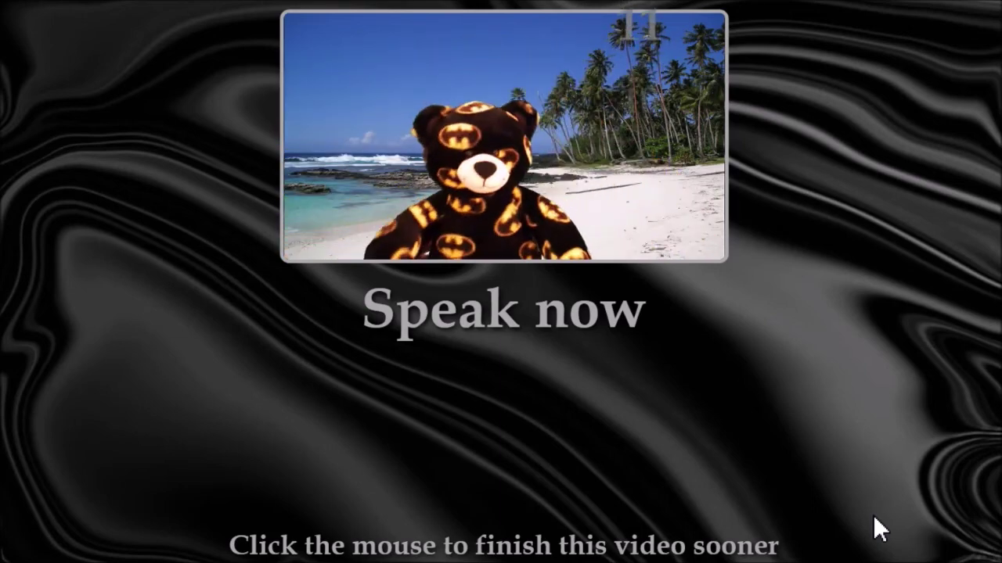
click(787, 222)
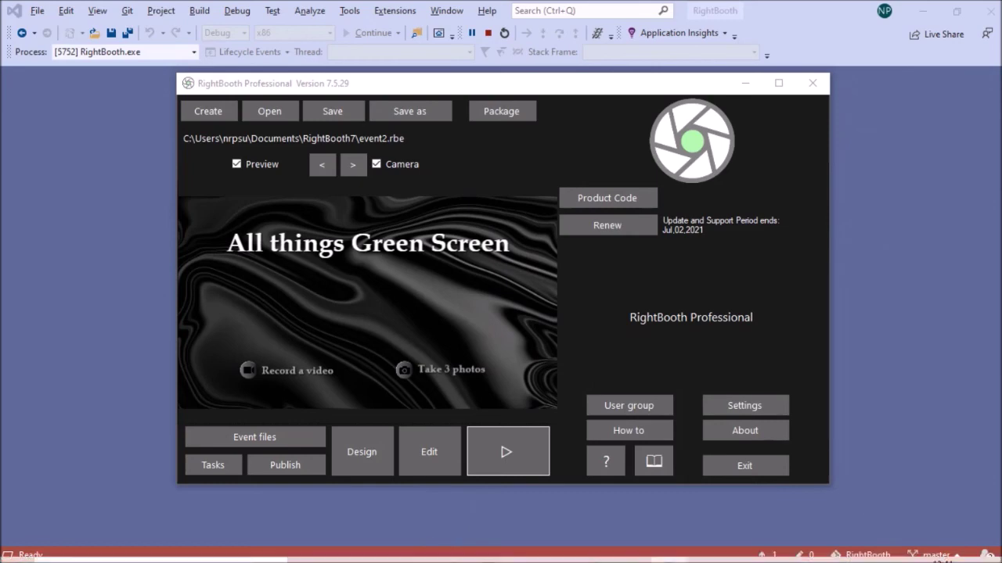
- Switch to File Explorer to view the Greenscreen backgrounds folder of the RightBooth7 Library
click(381, 554)
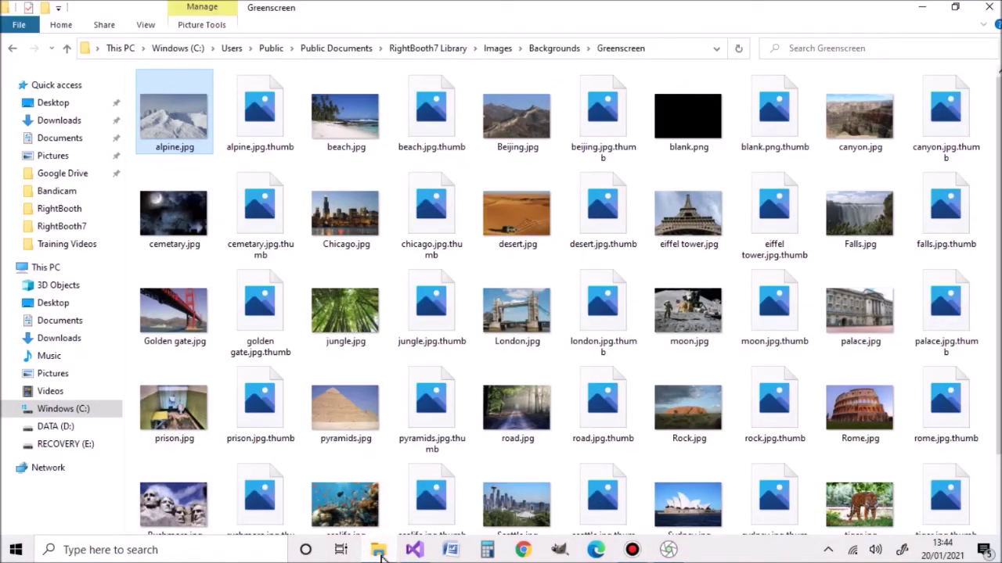